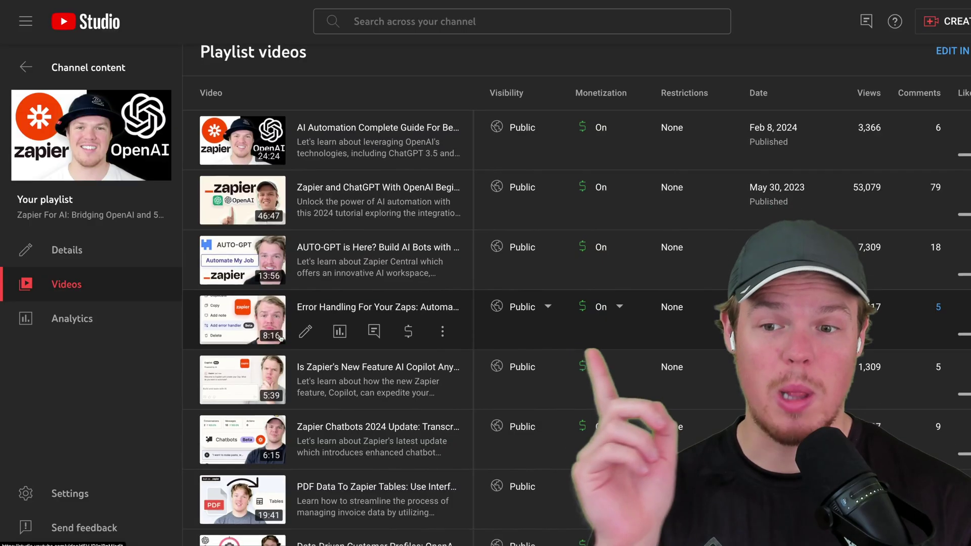
{"action": "scroll", "coordinate": [280, 339], "scroll_direction": "down", "scroll_amount": 10}
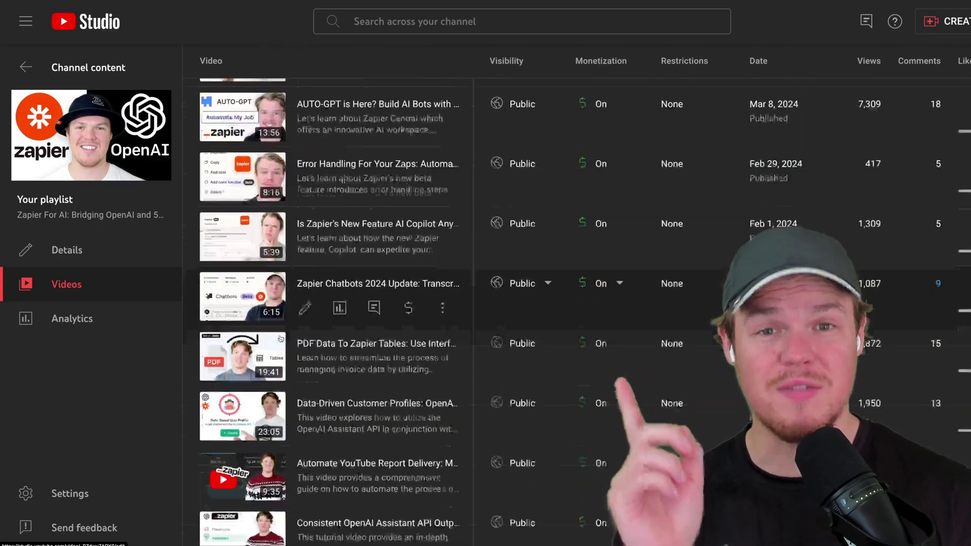
{"action": "scroll", "coordinate": [280, 338], "scroll_direction": "down", "scroll_amount": 5}
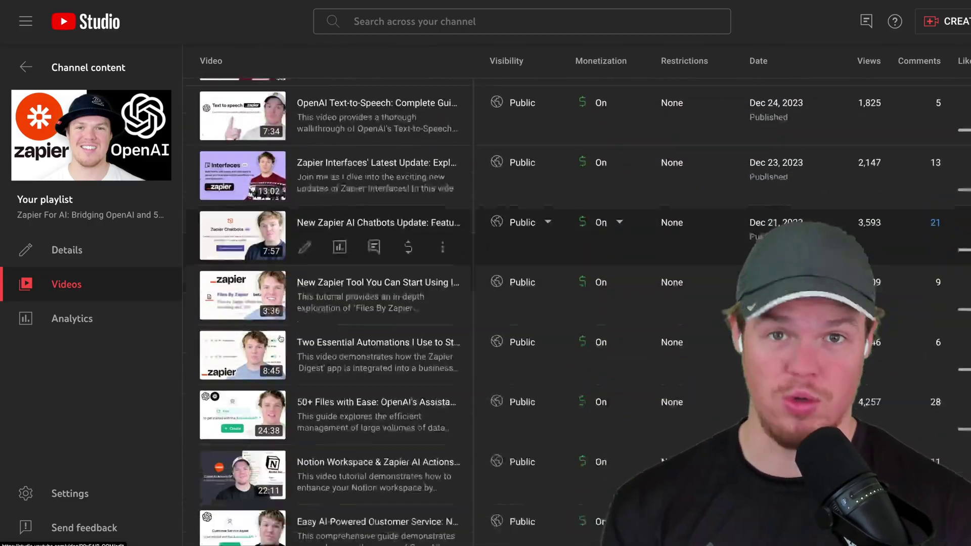
{"action": "scroll", "coordinate": [281, 339], "scroll_direction": "down", "scroll_amount": 5}
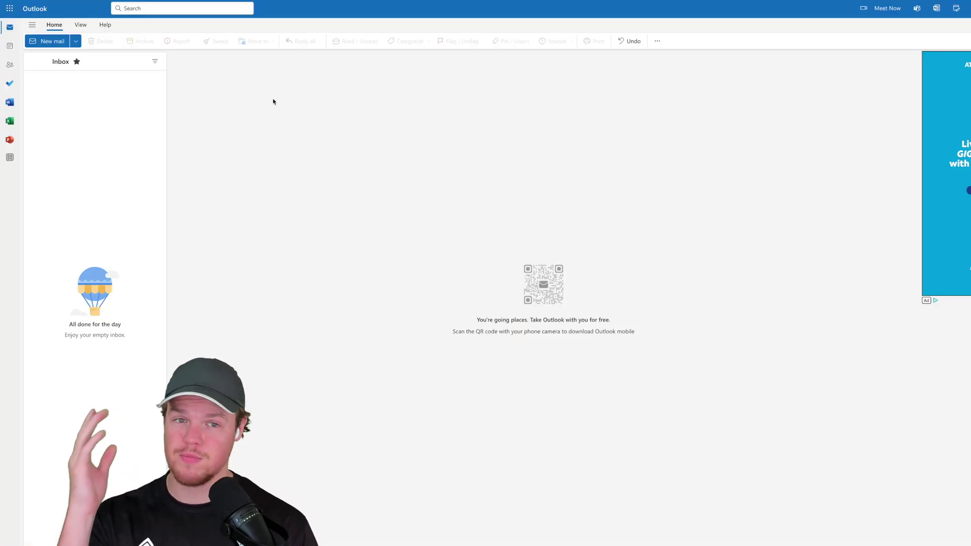
- Enlarge the page and look through the Top Microsoft Apps list in Zapier's app directory
{"action": "key", "text": "ctrl+plus"}
{"action": "key", "text": "ctrl+plus"}
{"action": "key", "text": "ctrl+plus"}
{"action": "key", "text": "ctrl+plus"}
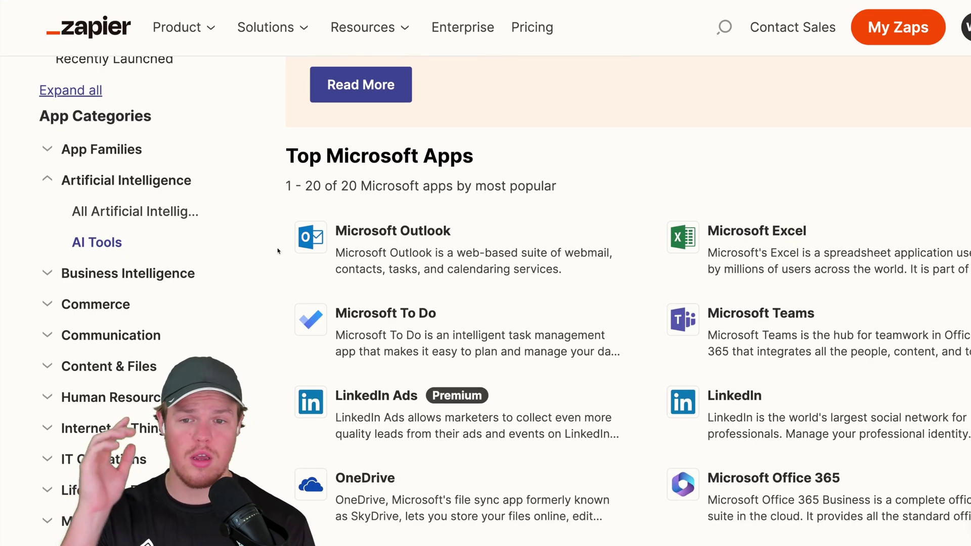
{"action": "scroll", "coordinate": [278, 250], "scroll_direction": "down", "scroll_amount": 8}
{"action": "scroll", "coordinate": [277, 250], "scroll_direction": "down", "scroll_amount": 2}
{"action": "scroll", "coordinate": [277, 251], "scroll_direction": "up", "scroll_amount": 9}
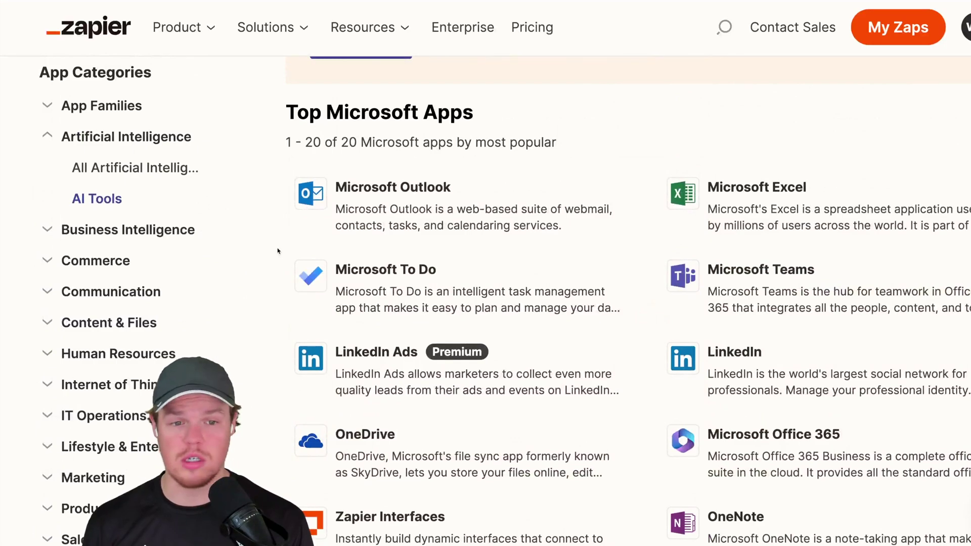
{"action": "scroll", "coordinate": [277, 251], "scroll_direction": "down", "scroll_amount": 2}
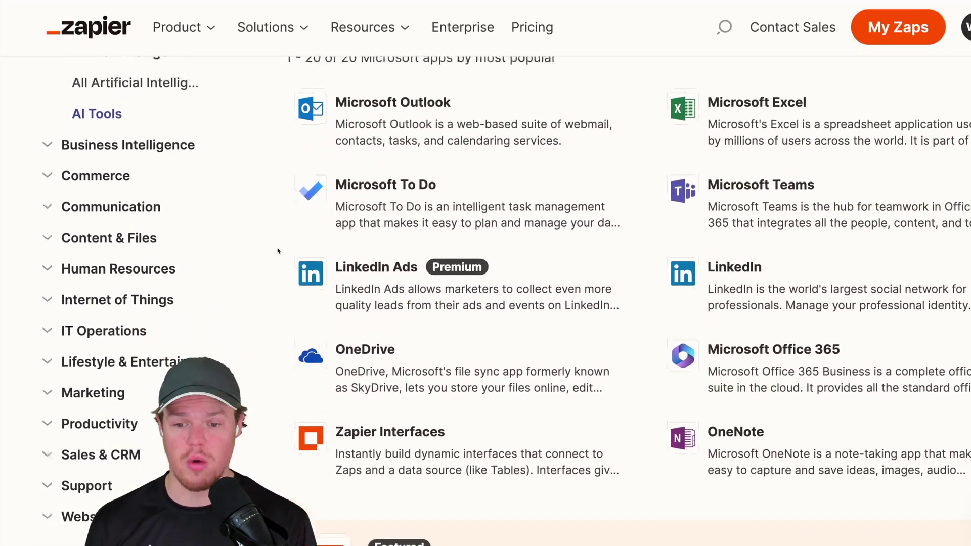
{"action": "scroll", "coordinate": [277, 251], "scroll_direction": "up", "scroll_amount": 2}
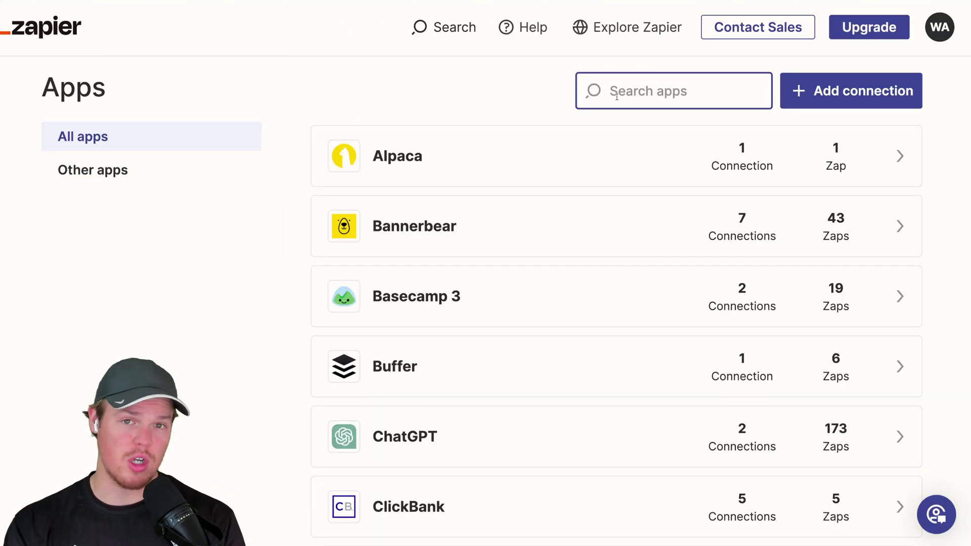
- Find Outlook among the apps, connect Microsoft Outlook, and accept the permissions requested for the account
{"action": "type", "text": "outlook"}
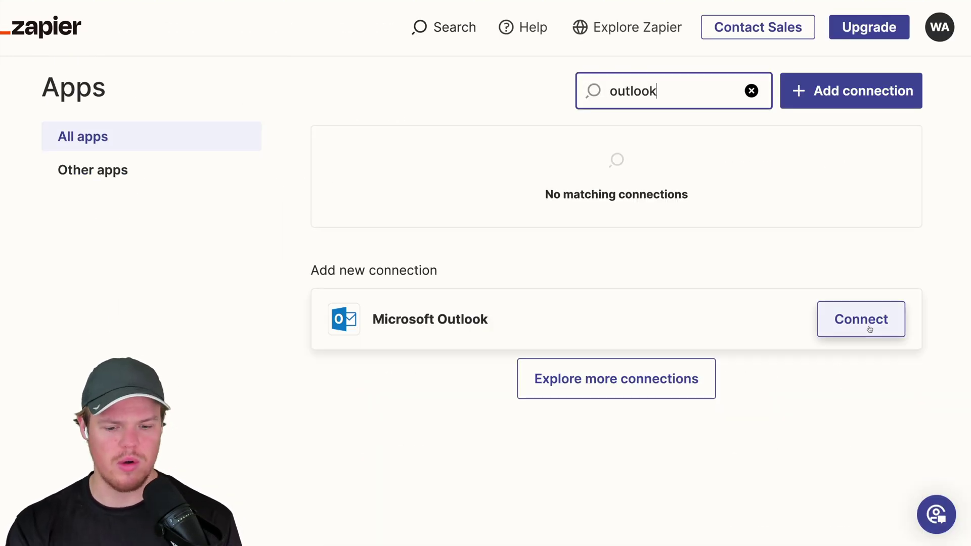
{"action": "left_click", "coordinate": [866, 328]}
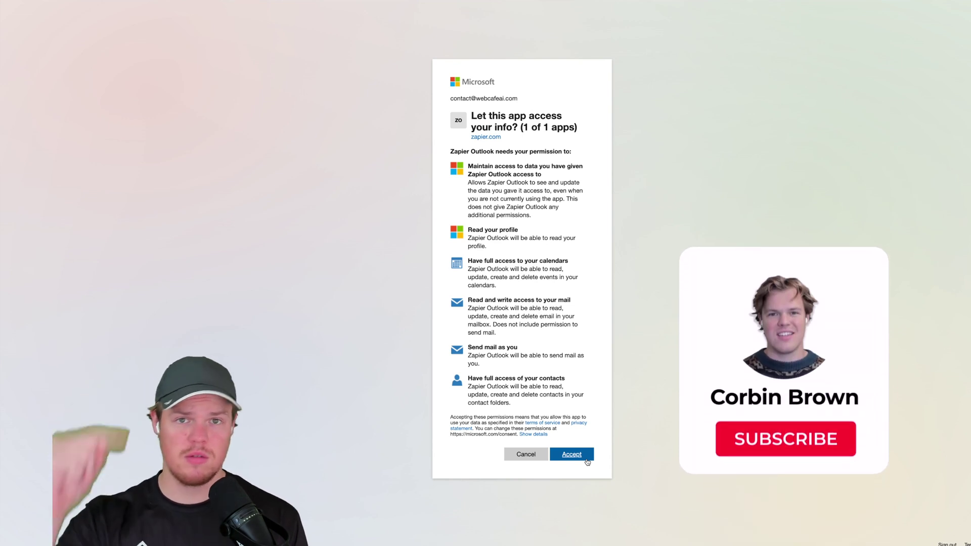
{"action": "left_click", "coordinate": [587, 462]}
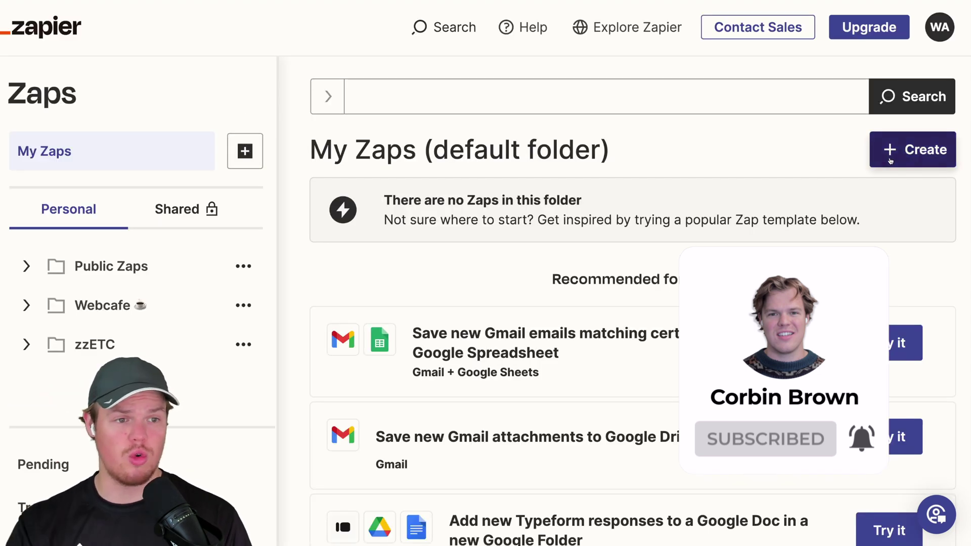
- Create a new Zap and name it AI Email Outlook
{"action": "left_click", "coordinate": [891, 161]}
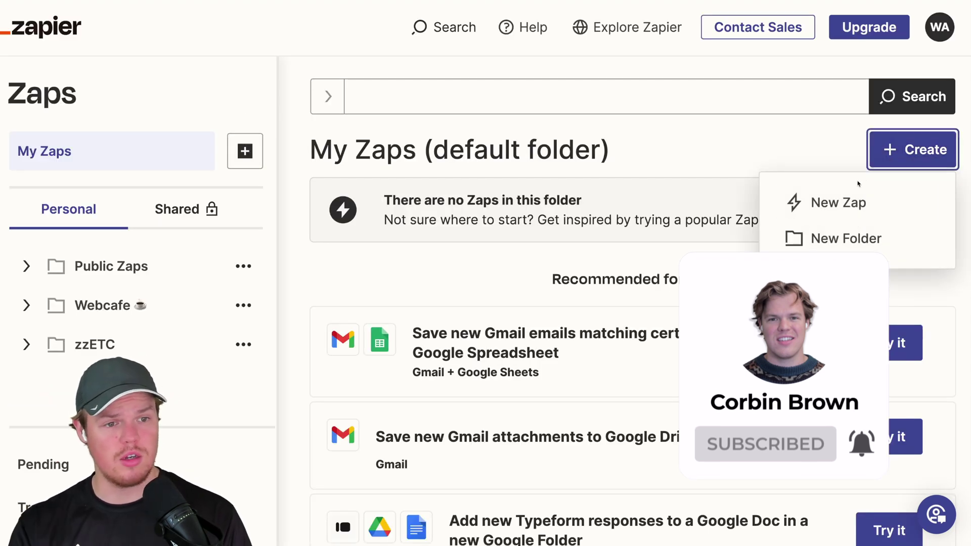
{"action": "left_click", "coordinate": [845, 200]}
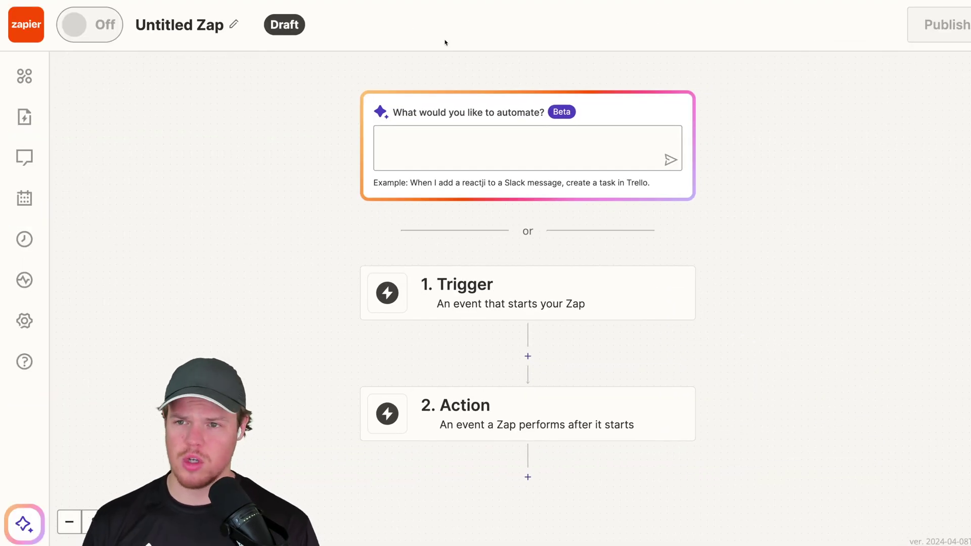
{"action": "left_click", "coordinate": [235, 23]}
{"action": "type", "text": "AI"}
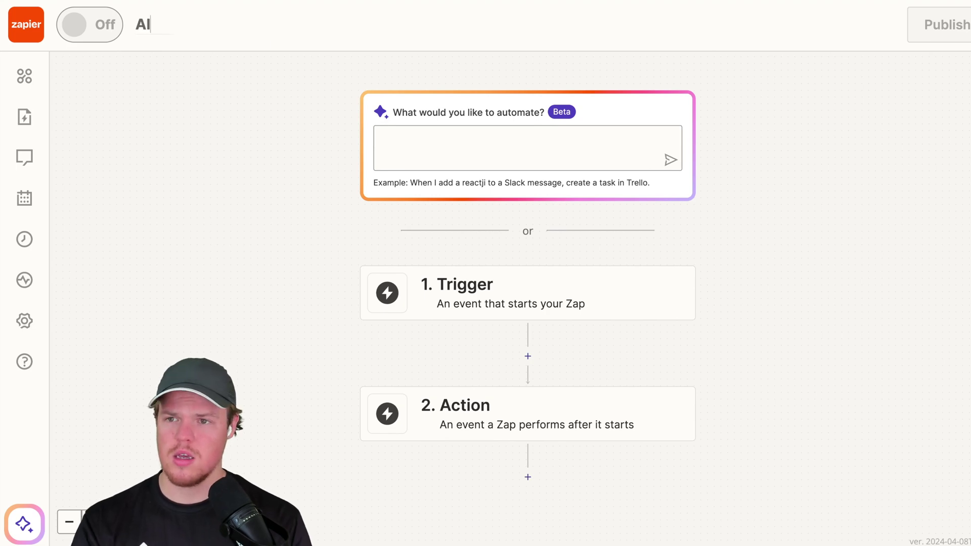
{"action": "type", "text": " Email Outlook"}
{"action": "key", "text": "Return"}
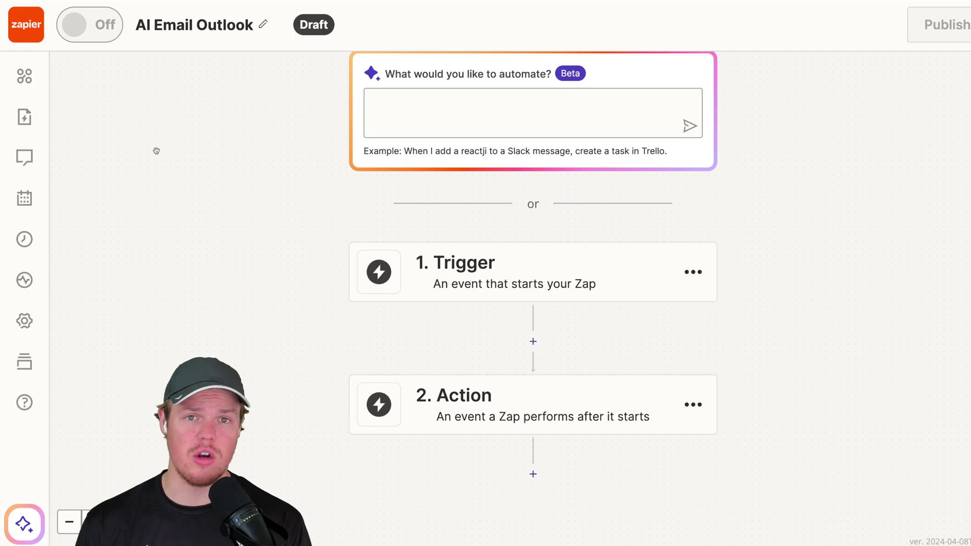
- Set the Zap's trigger to Schedule by Zapier with the Every Day event
{"action": "scroll", "coordinate": [156, 151], "scroll_direction": "down", "scroll_amount": 1}
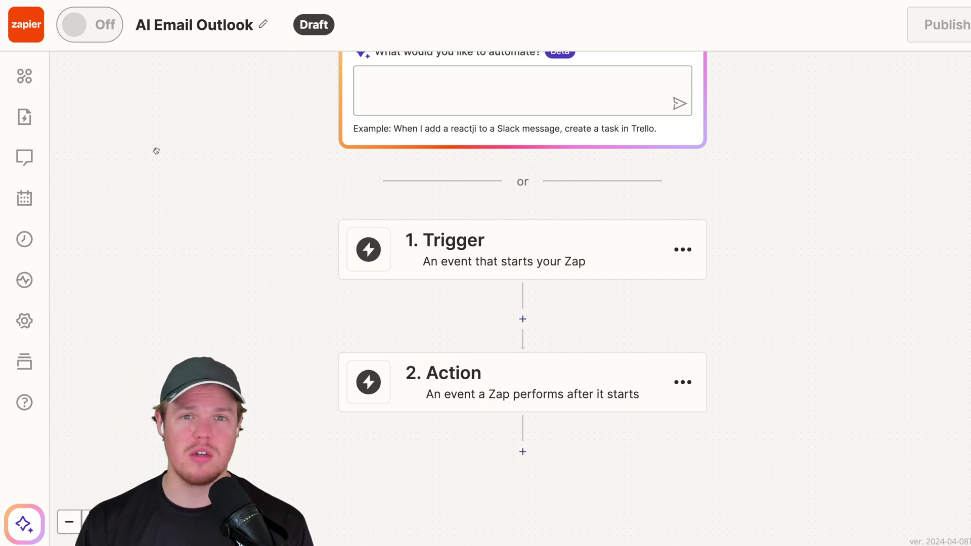
{"action": "scroll", "coordinate": [156, 151], "scroll_direction": "up", "scroll_amount": 1}
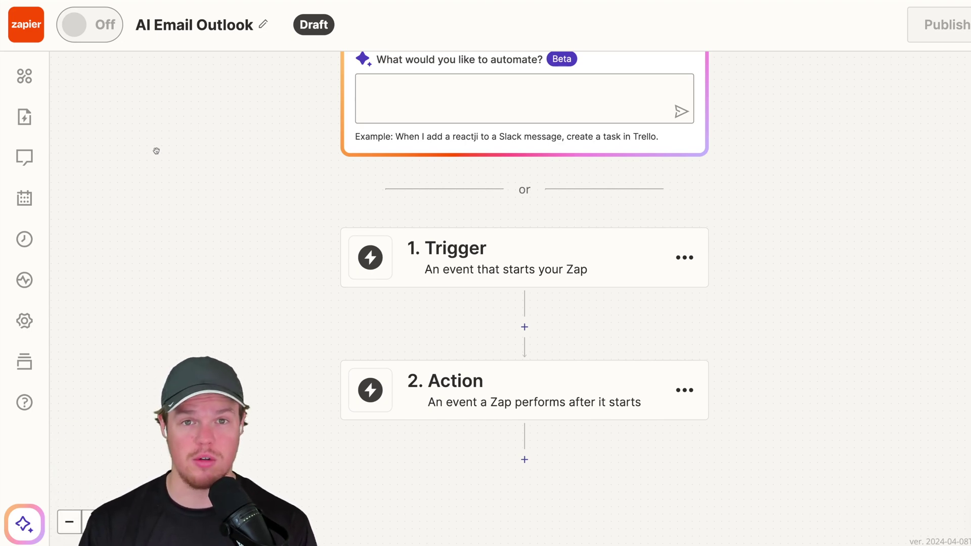
{"action": "left_click", "coordinate": [482, 245]}
{"action": "type", "text": "s"}
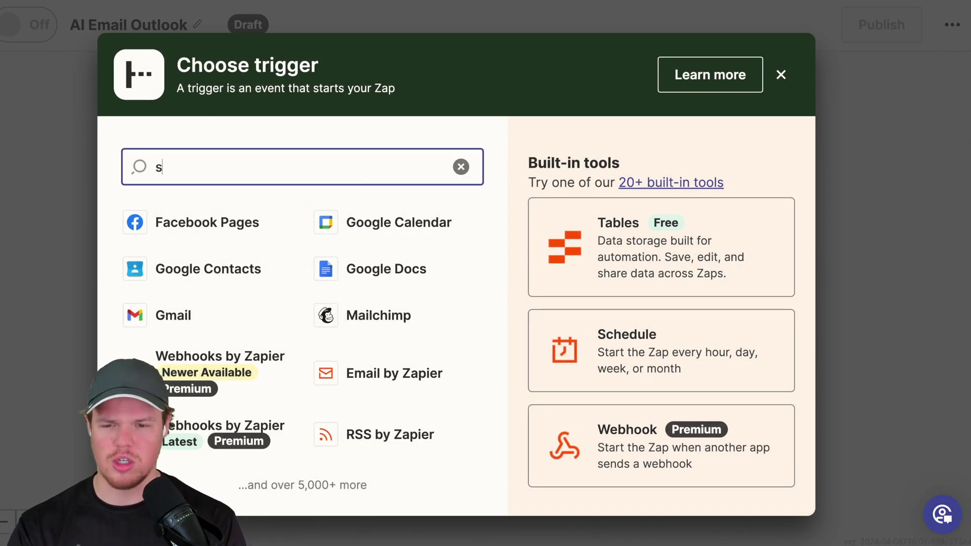
{"action": "type", "text": "chedle"}
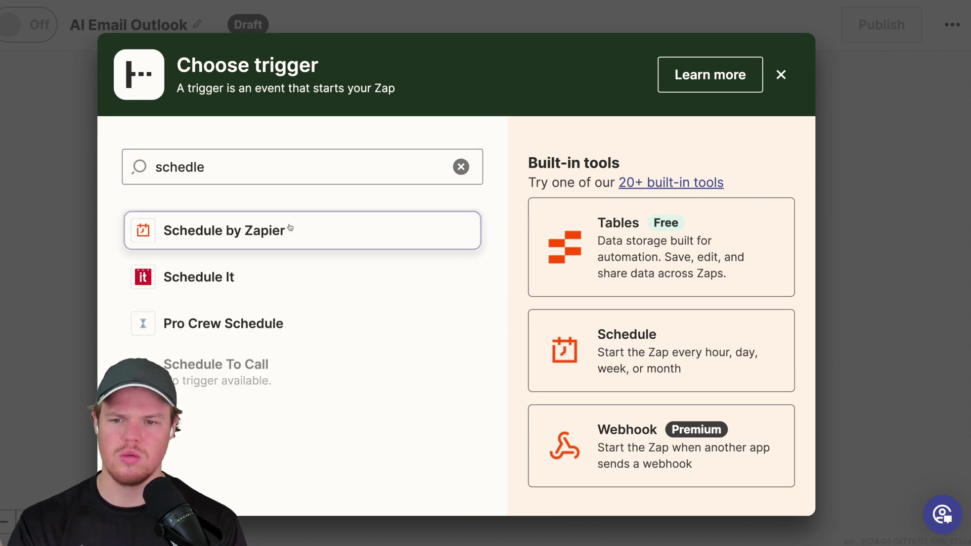
{"action": "left_click", "coordinate": [289, 225]}
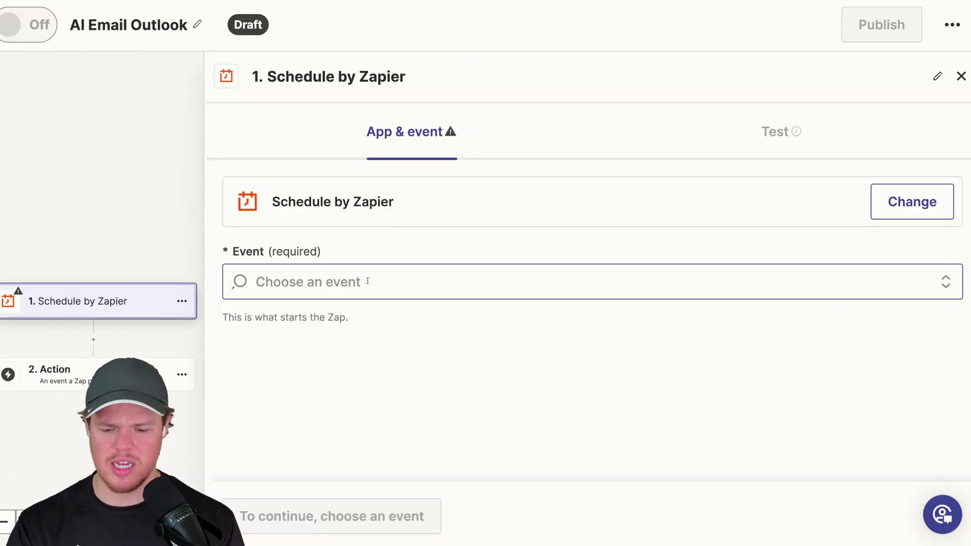
{"action": "left_click", "coordinate": [365, 282]}
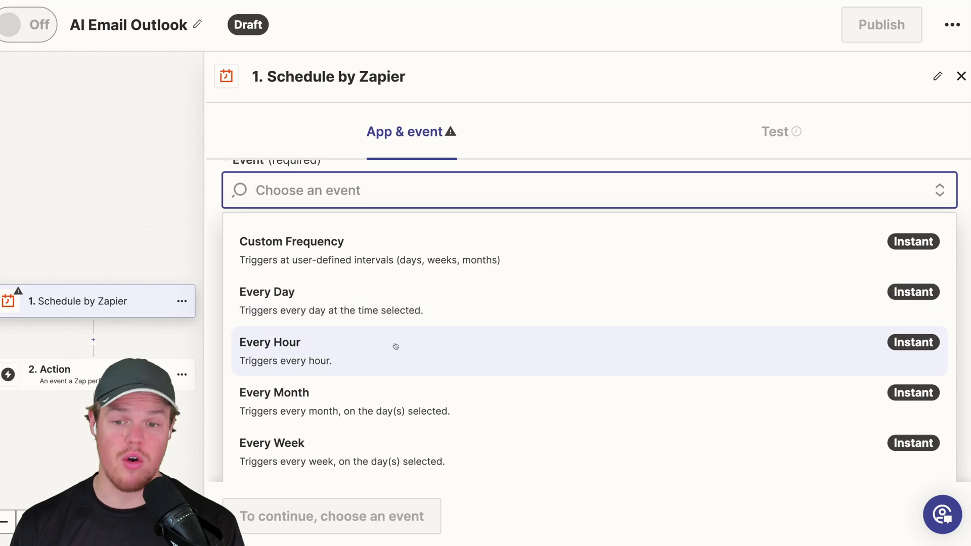
{"action": "left_click", "coordinate": [413, 314]}
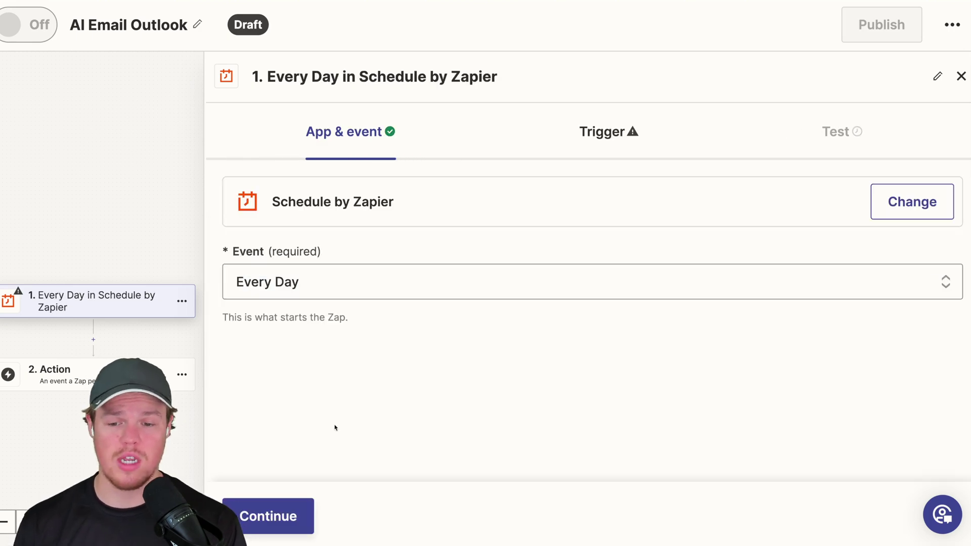
{"action": "left_click", "coordinate": [307, 524]}
- Choose a time of day for the daily schedule trigger and run the trigger test
{"action": "left_click", "coordinate": [380, 261]}
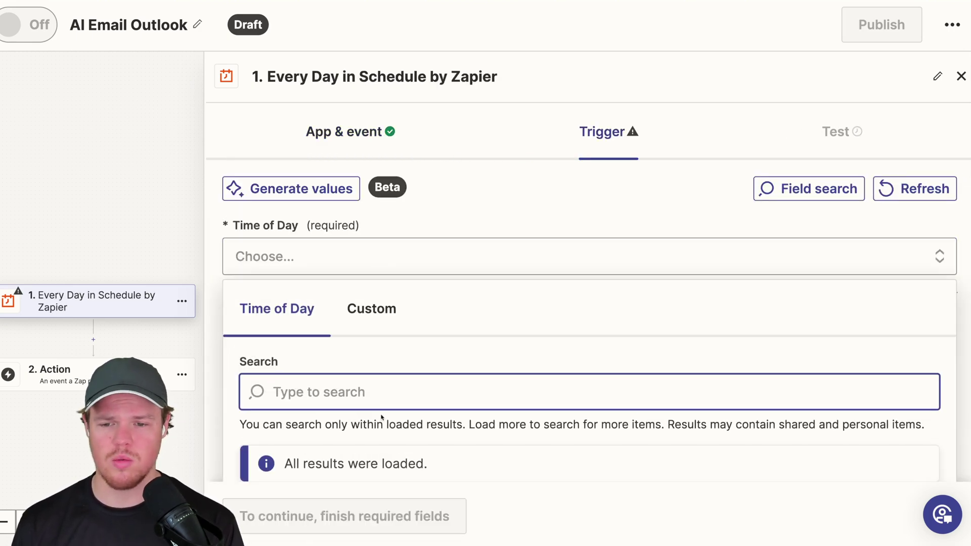
{"action": "scroll", "coordinate": [384, 397], "scroll_direction": "down", "scroll_amount": 3}
{"action": "scroll", "coordinate": [386, 399], "scroll_direction": "down", "scroll_amount": 2}
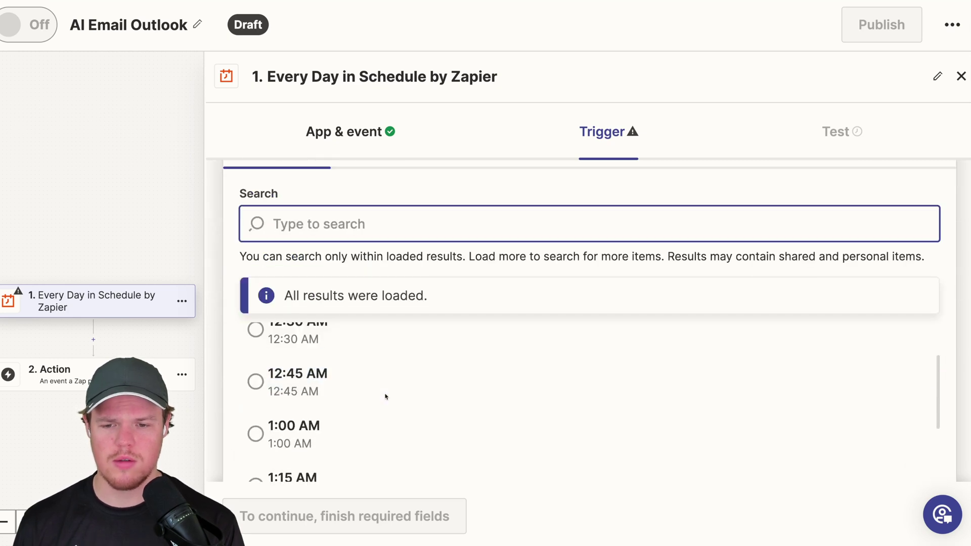
{"action": "left_click", "coordinate": [386, 397]}
{"action": "left_click", "coordinate": [289, 510]}
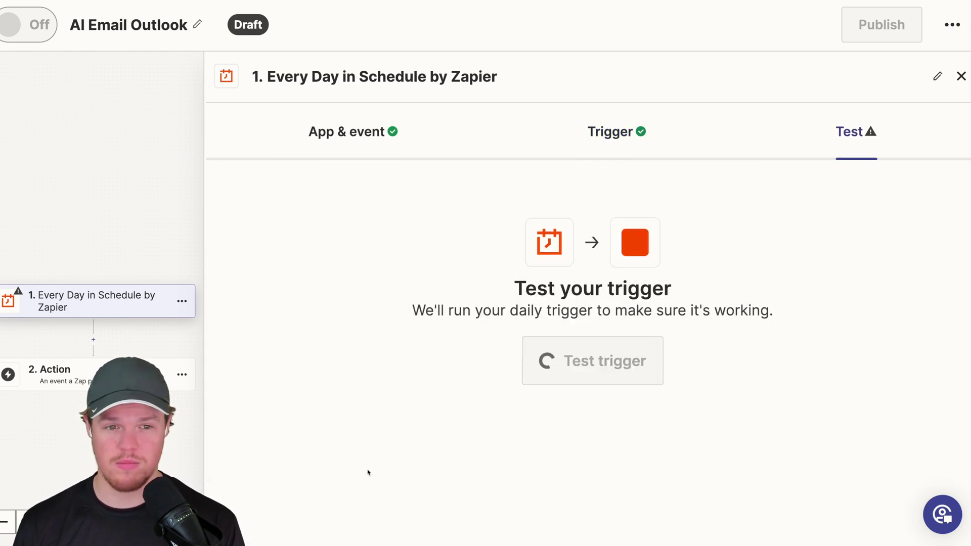
{"action": "left_click", "coordinate": [584, 376]}
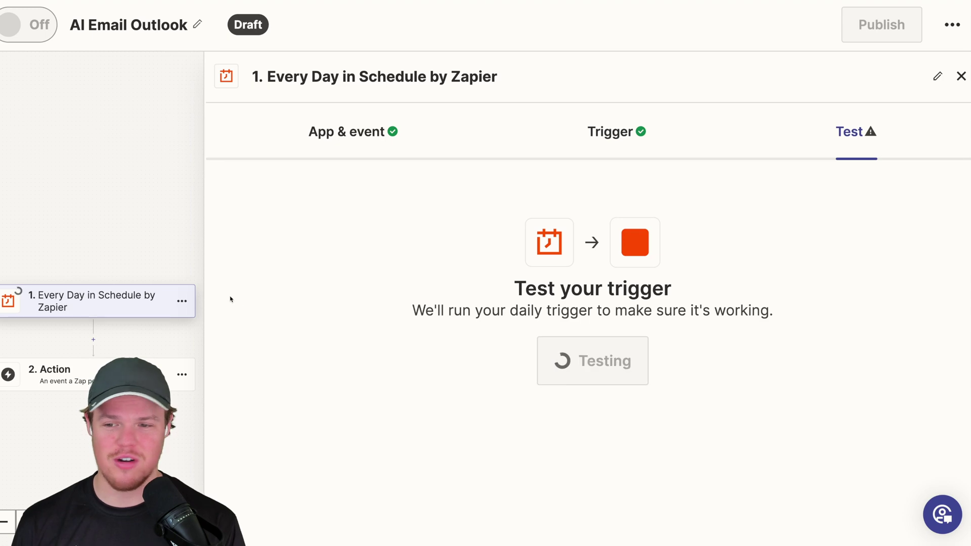
{"action": "left_click", "coordinate": [961, 76]}
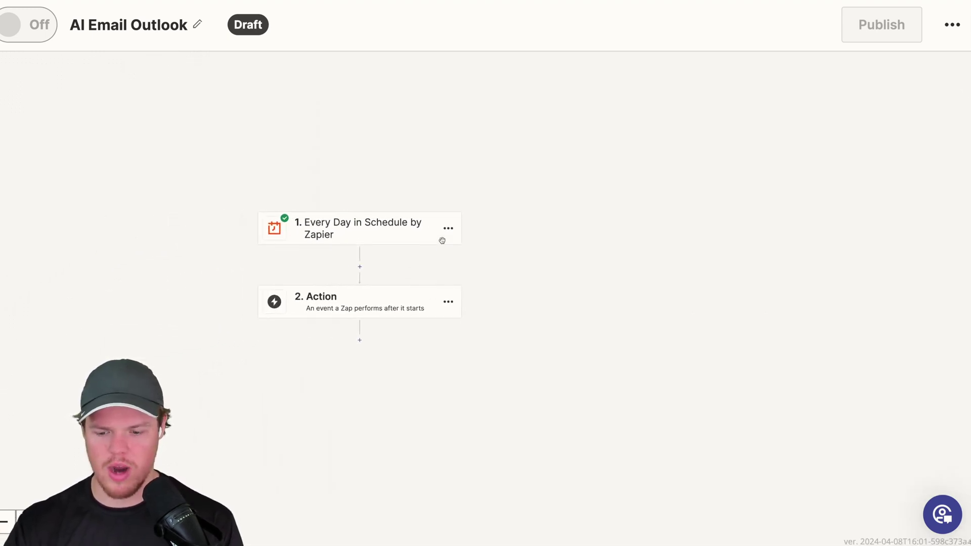
- Set the app of the Zap's second step to Microsoft Outlook
{"action": "left_click", "coordinate": [459, 300]}
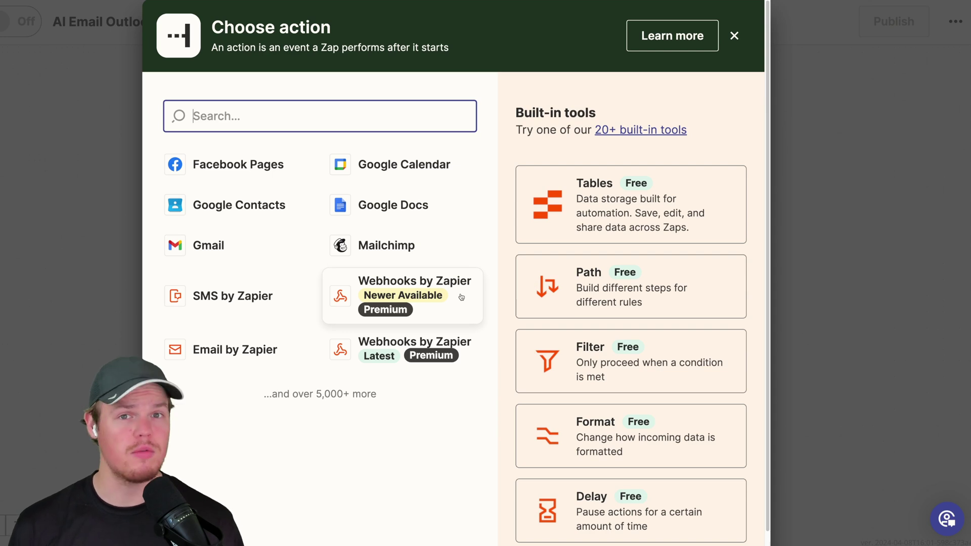
{"action": "type", "text": "outlook"}
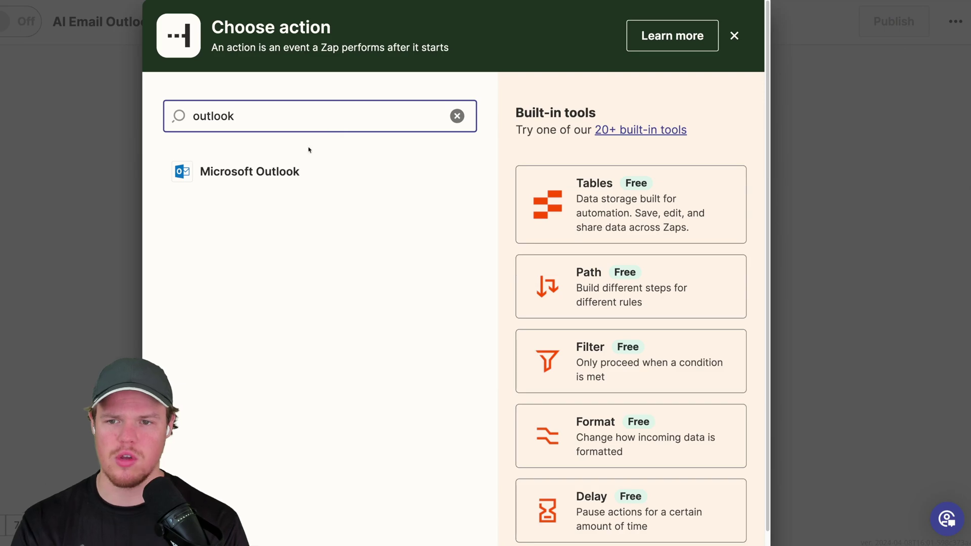
{"action": "left_click", "coordinate": [288, 171]}
- Look through the create and search events offered for the Microsoft Outlook action
{"action": "left_click", "coordinate": [385, 246]}
{"action": "scroll", "coordinate": [496, 275], "scroll_direction": "down", "scroll_amount": 2}
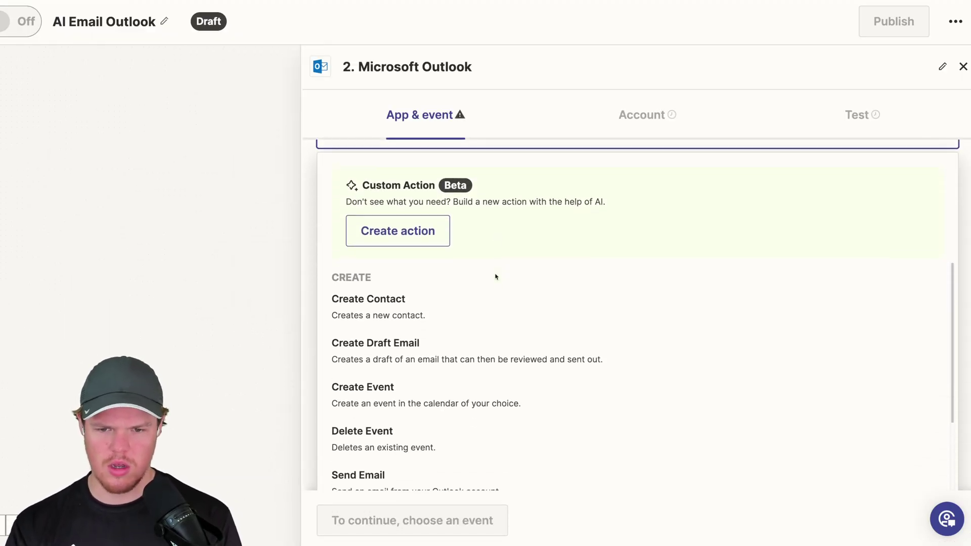
{"action": "scroll", "coordinate": [495, 276], "scroll_direction": "down", "scroll_amount": 3}
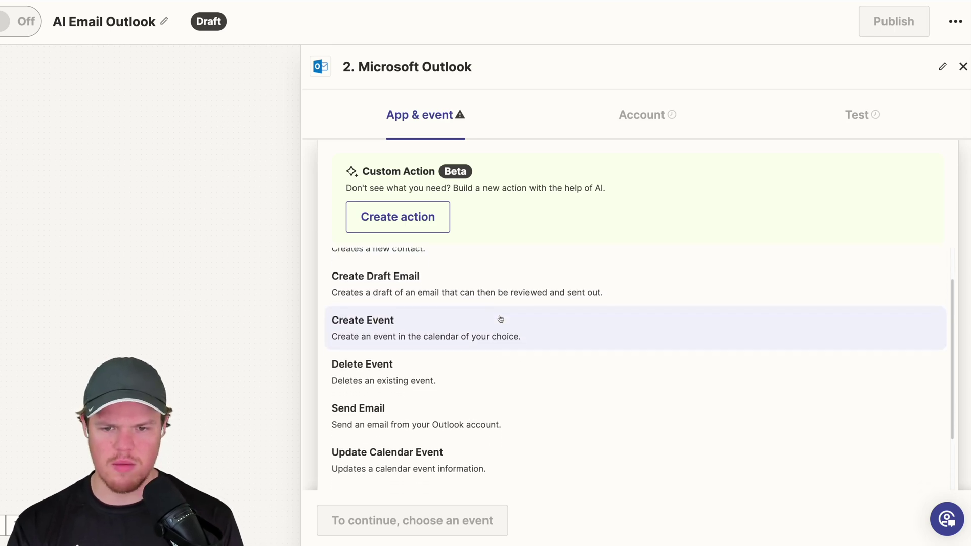
{"action": "scroll", "coordinate": [501, 319], "scroll_direction": "down", "scroll_amount": 5}
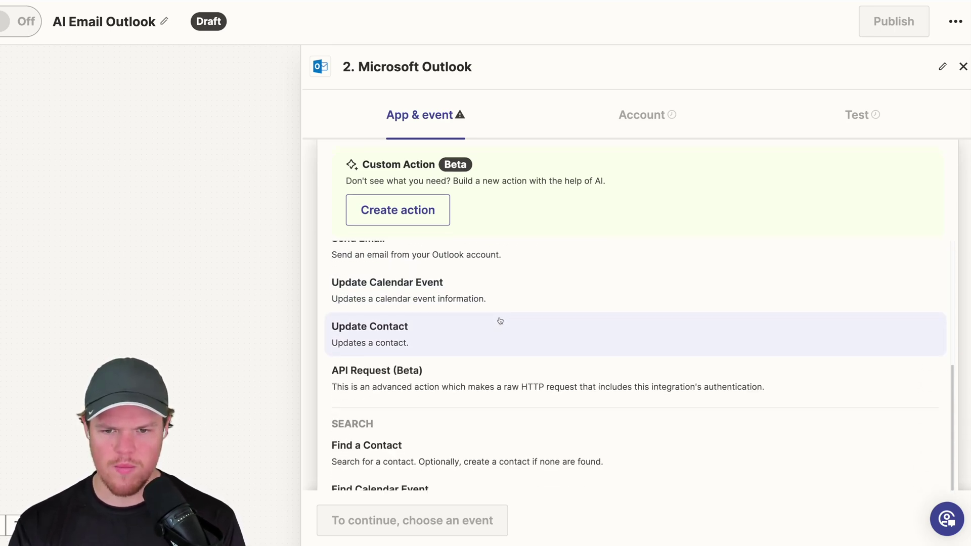
{"action": "scroll", "coordinate": [501, 322], "scroll_direction": "down", "scroll_amount": 1}
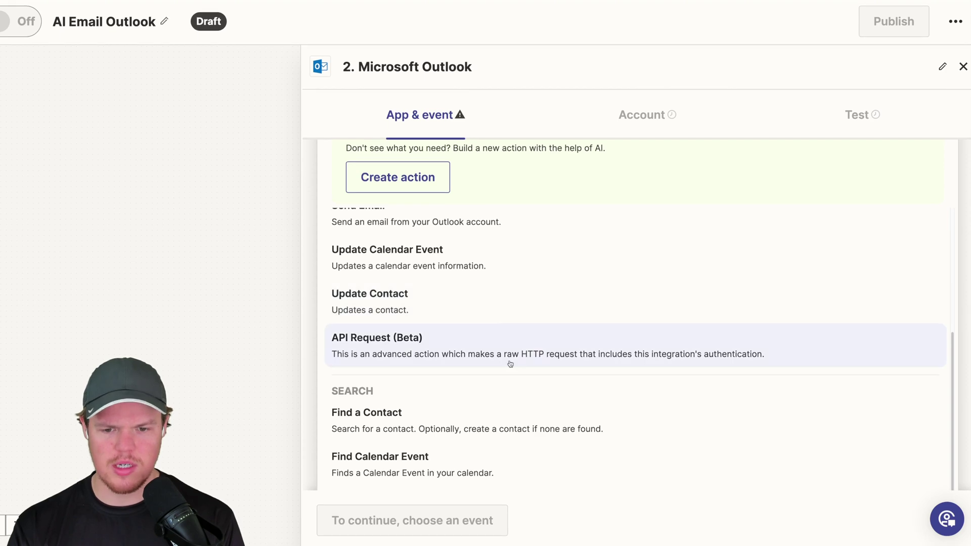
{"action": "scroll", "coordinate": [455, 365], "scroll_direction": "up", "scroll_amount": 10}
{"action": "scroll", "coordinate": [433, 346], "scroll_direction": "down", "scroll_amount": 2}
{"action": "scroll", "coordinate": [433, 346], "scroll_direction": "down", "scroll_amount": 7}
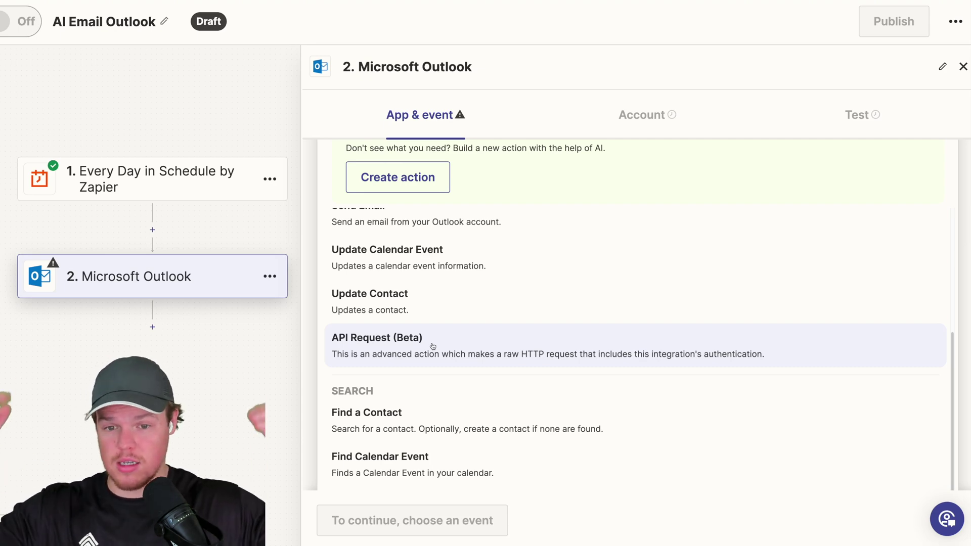
{"action": "scroll", "coordinate": [433, 347], "scroll_direction": "up", "scroll_amount": 4}
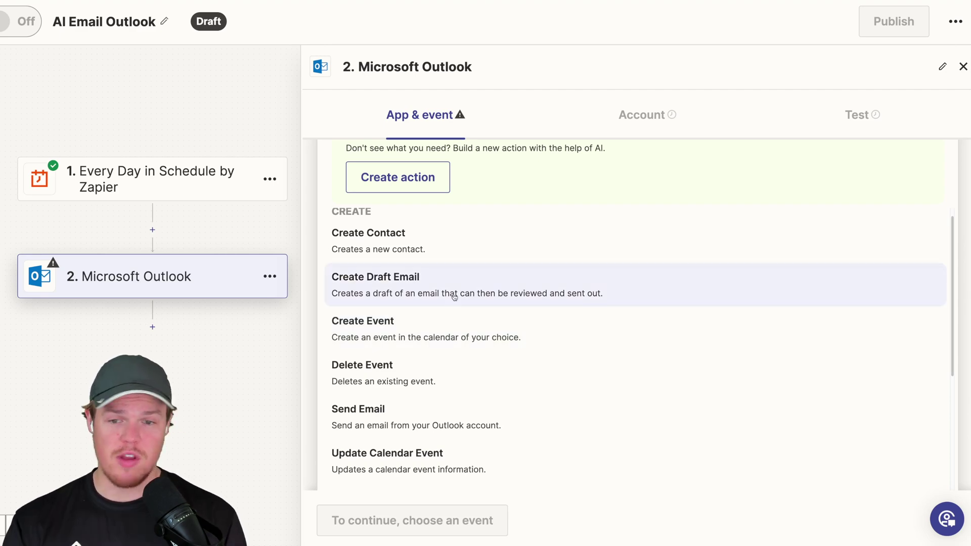
- Insert a ChatGPT action between the daily schedule trigger and the Microsoft Outlook step
{"action": "left_click", "coordinate": [152, 230]}
{"action": "left_click", "coordinate": [314, 154]}
{"action": "type", "text": "cjha"}
{"action": "key", "text": "BackSpace"}
{"action": "key", "text": "BackSpace"}
{"action": "key", "text": "BackSpace"}
{"action": "type", "text": "hatgpt"}
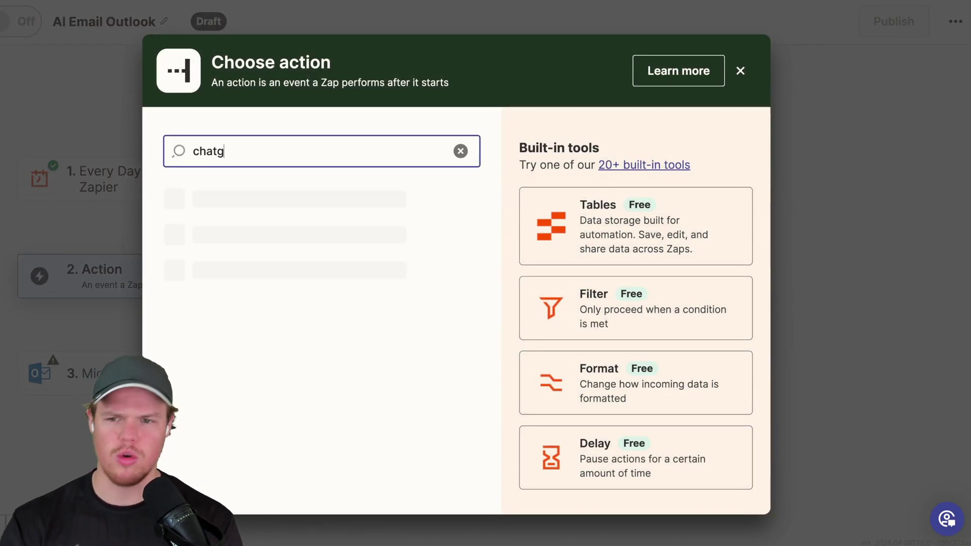
{"action": "left_click", "coordinate": [302, 203]}
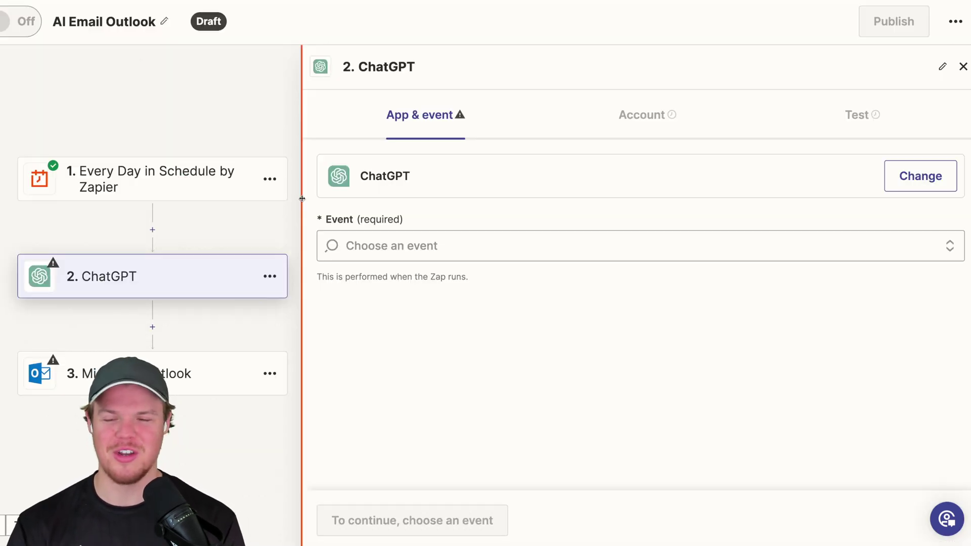
- Set the ChatGPT step's event to Conversation and start connecting a ChatGPT account
{"action": "left_click", "coordinate": [371, 238]}
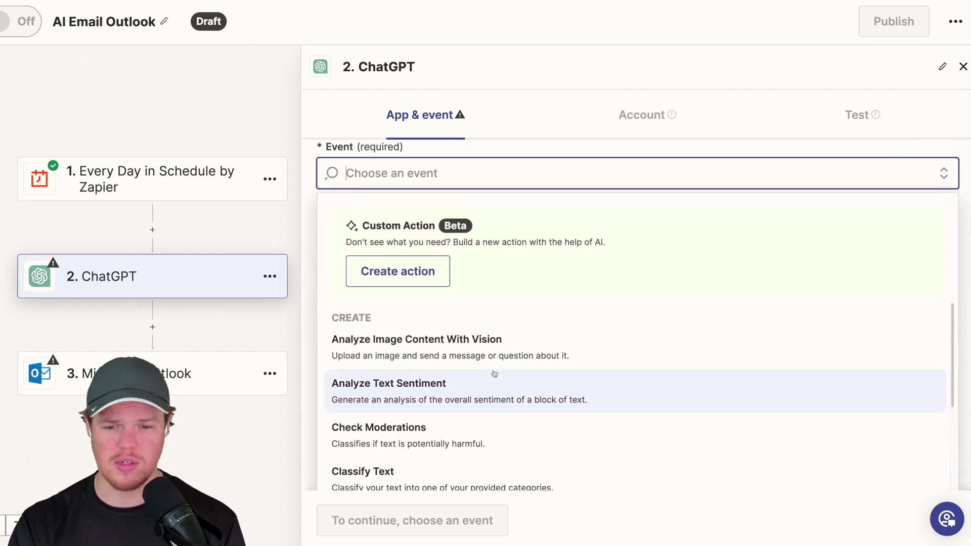
{"action": "scroll", "coordinate": [488, 383], "scroll_direction": "down", "scroll_amount": 1}
{"action": "left_click", "coordinate": [461, 412]}
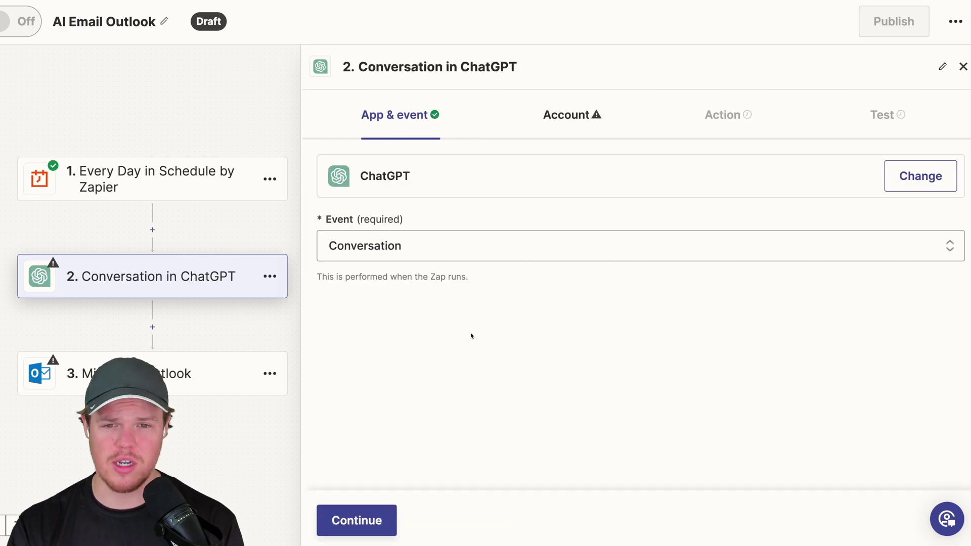
{"action": "left_click", "coordinate": [368, 506]}
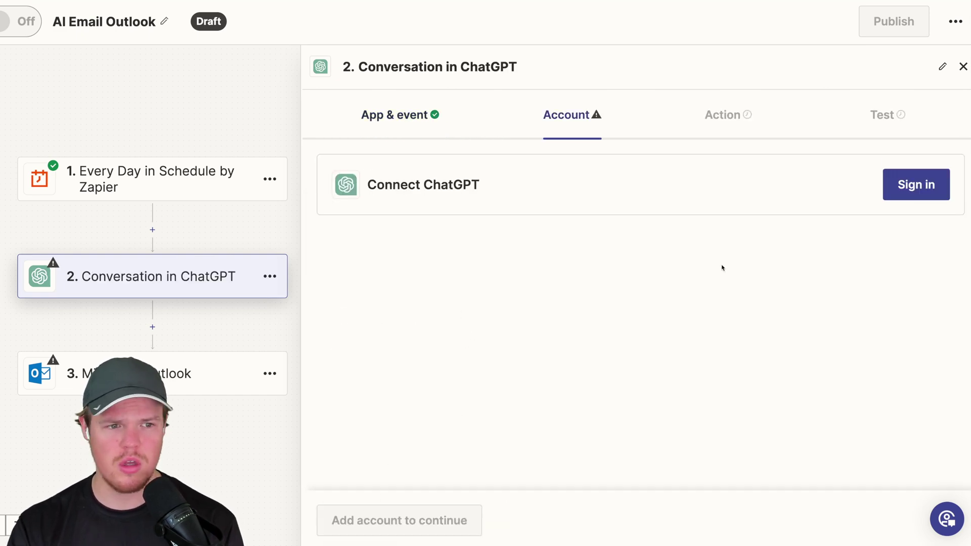
{"action": "left_click", "coordinate": [906, 192]}
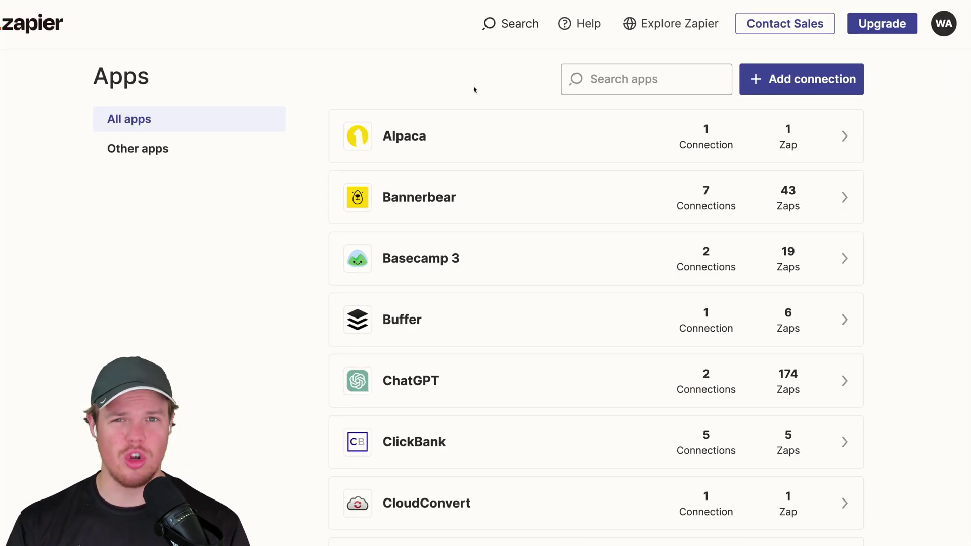
- Find ChatGPT among the connected apps and test its connection added 4 weeks ago
{"action": "left_click", "coordinate": [594, 79]}
{"action": "type", "text": "chat"}
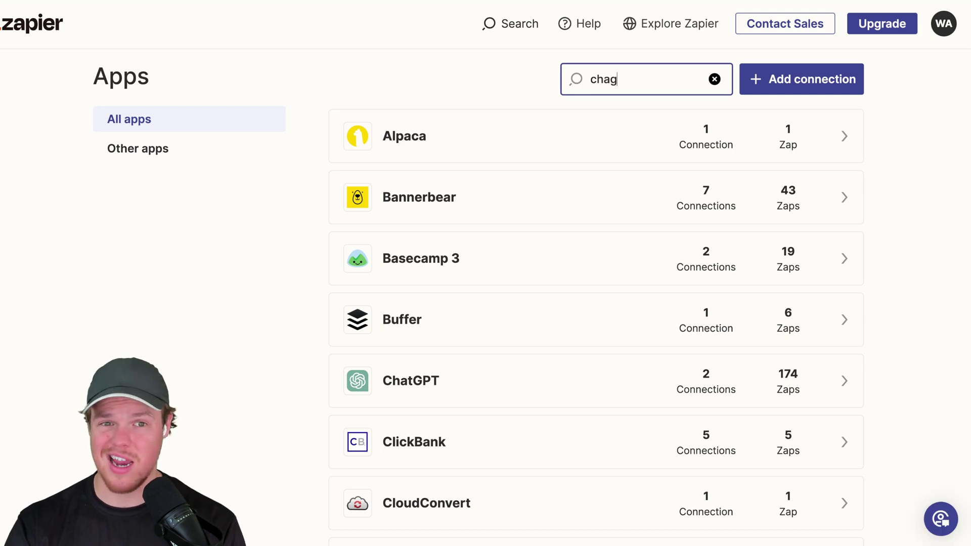
{"action": "type", "text": "gpt"}
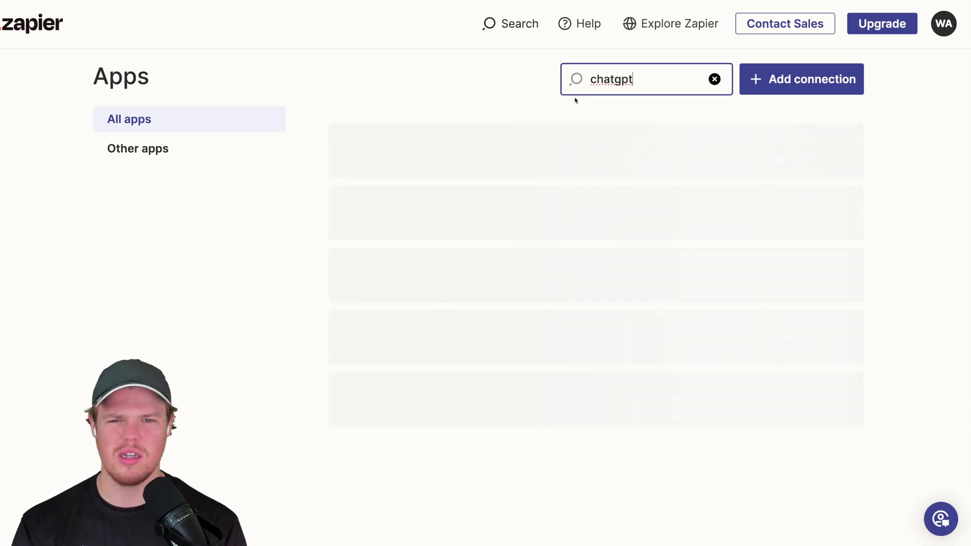
{"action": "left_click", "coordinate": [568, 129]}
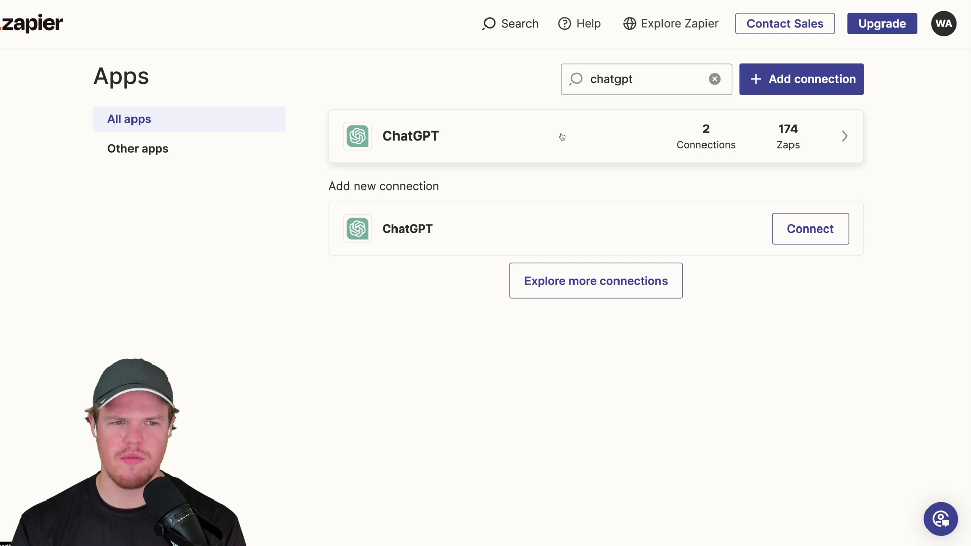
{"action": "left_click", "coordinate": [572, 153]}
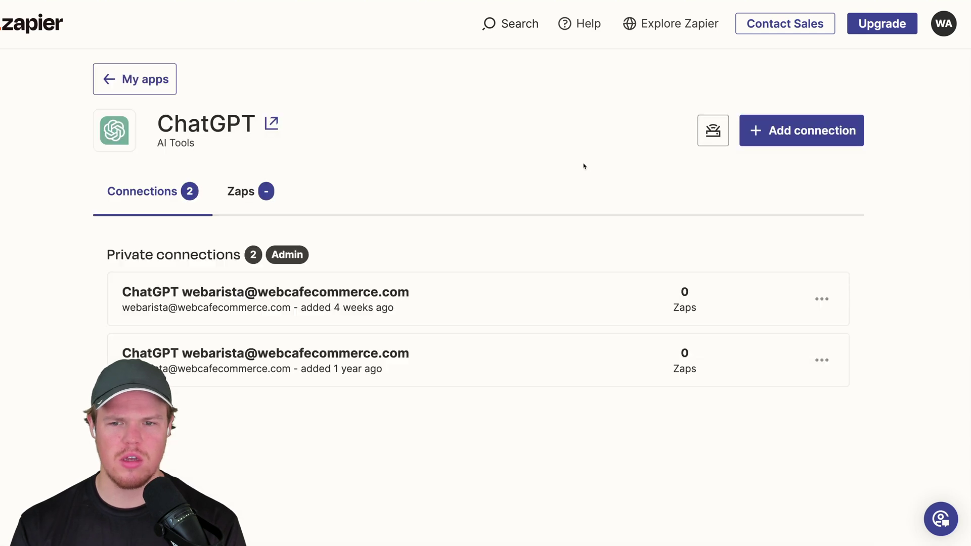
{"action": "left_click", "coordinate": [820, 299]}
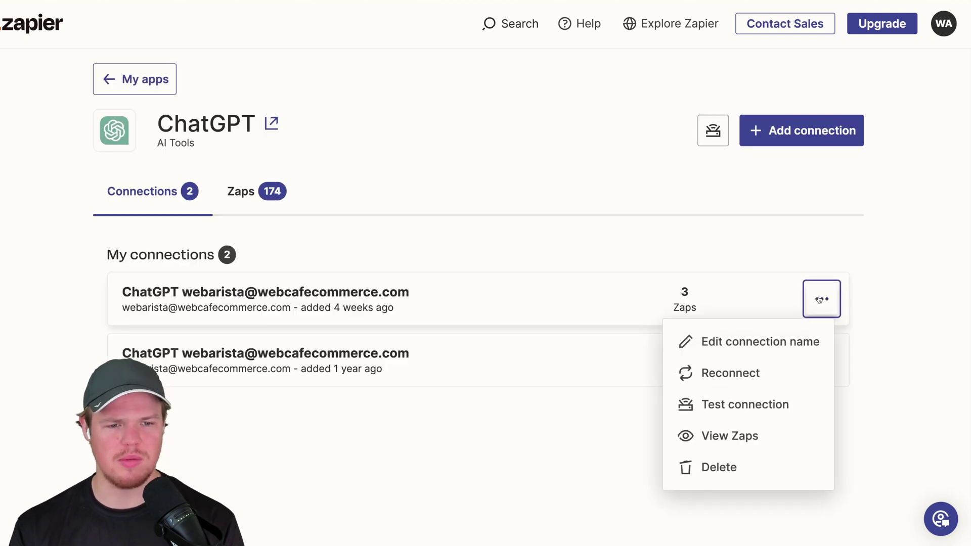
{"action": "left_click", "coordinate": [734, 406]}
- Choose the ChatGPT account used in 3 Zaps for the Conversation step and proceed to its action settings
{"action": "scroll", "coordinate": [394, 159], "scroll_direction": "down", "scroll_amount": 2}
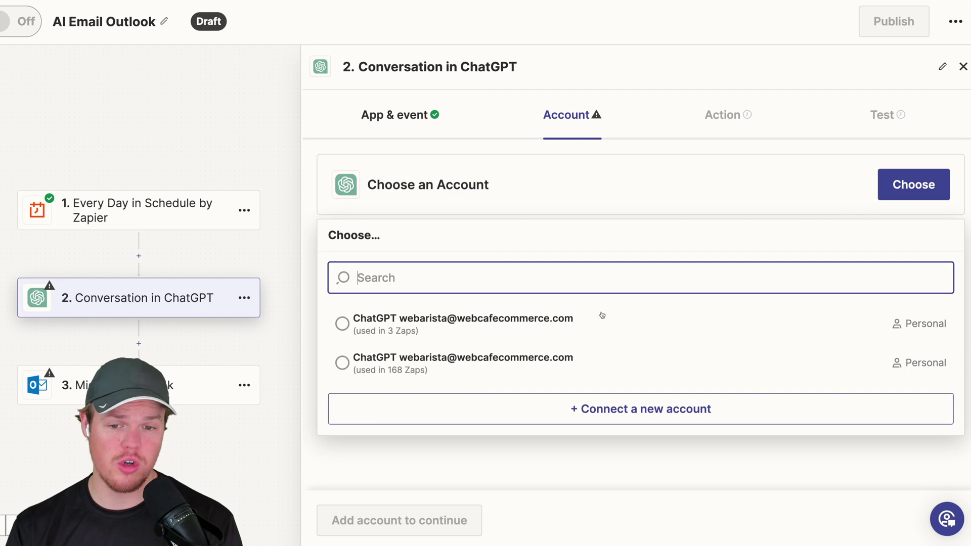
{"action": "left_click", "coordinate": [590, 322]}
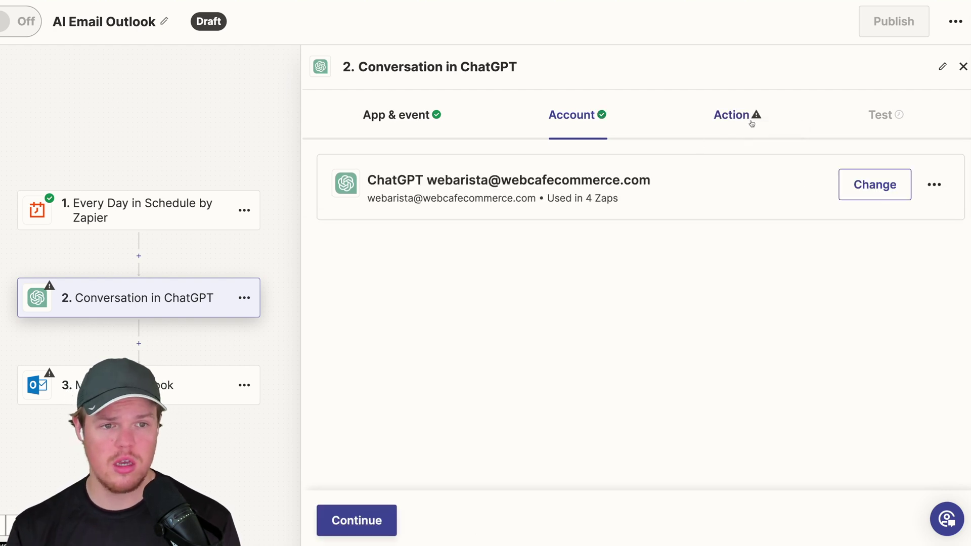
{"action": "left_click", "coordinate": [752, 124]}
- Look through the Conversation action's fields, including User Message, Model, Memory Key, Assistant Instructions, Max Tokens and Temperature
{"action": "scroll", "coordinate": [700, 203], "scroll_direction": "down", "scroll_amount": 3}
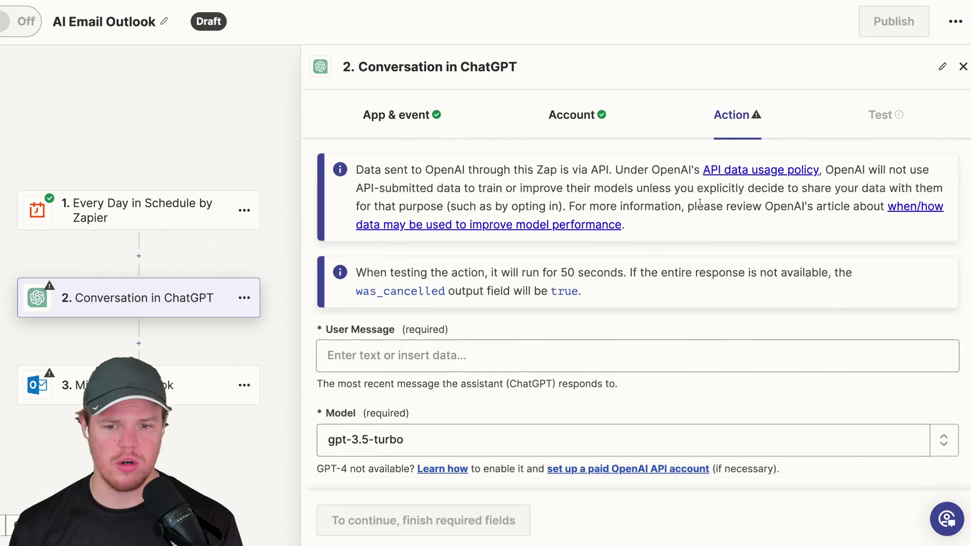
{"action": "left_click", "coordinate": [657, 238]}
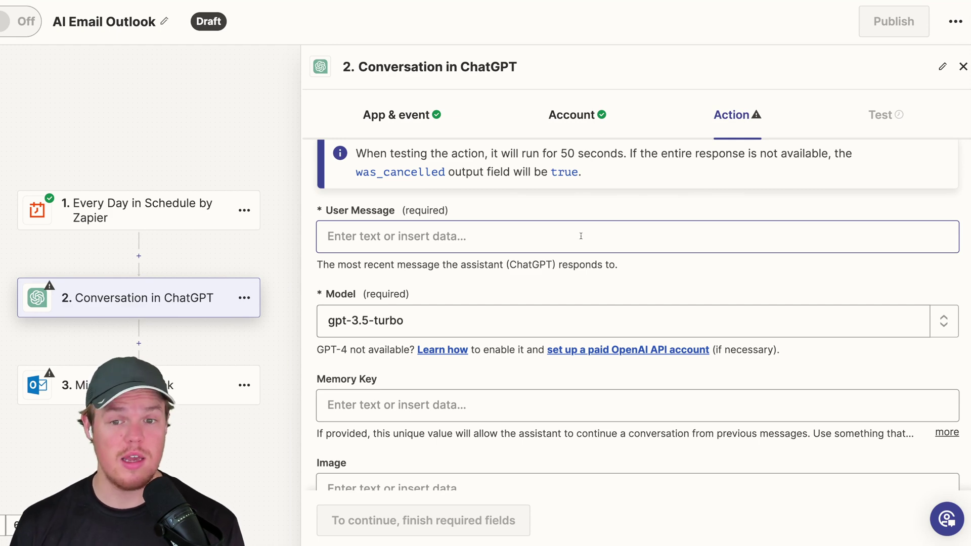
{"action": "scroll", "coordinate": [580, 236], "scroll_direction": "down", "scroll_amount": 3}
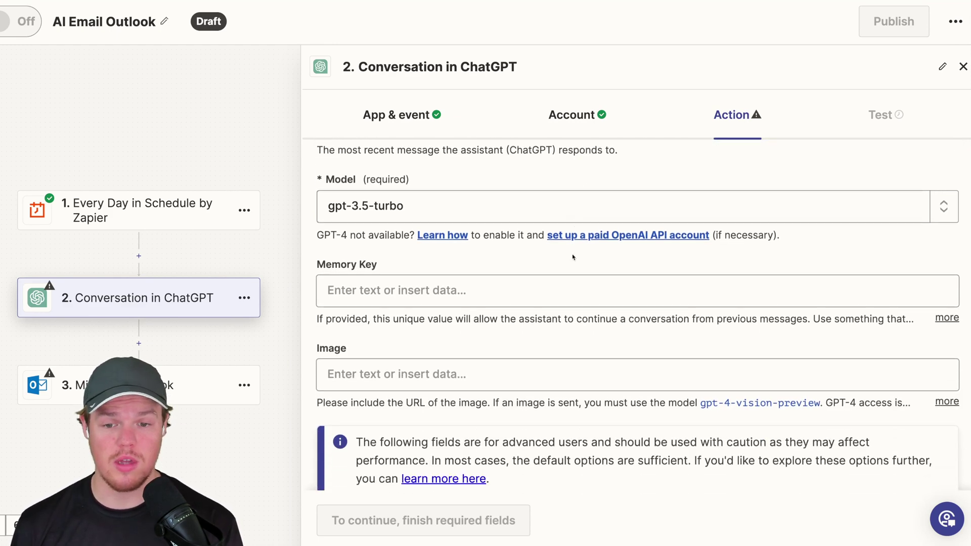
{"action": "scroll", "coordinate": [563, 279], "scroll_direction": "down", "scroll_amount": 10}
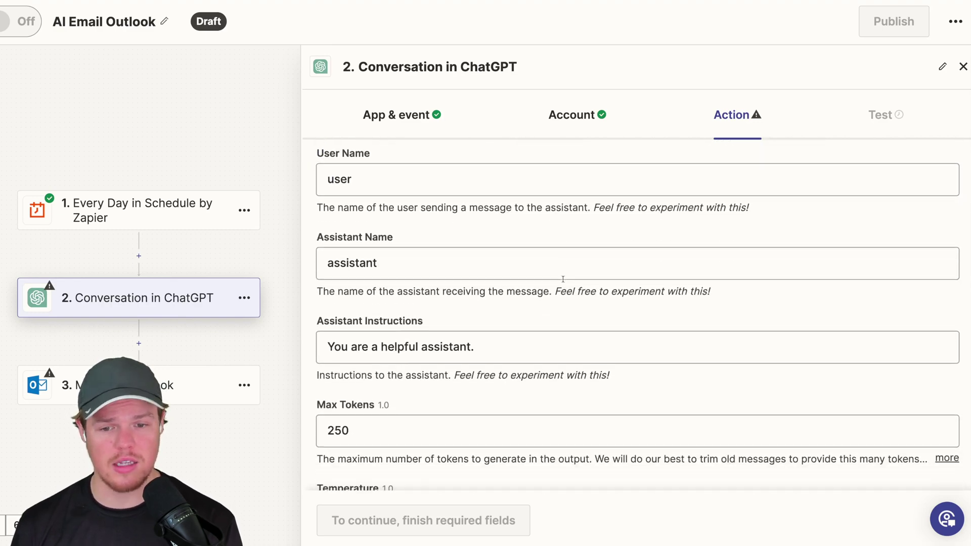
{"action": "scroll", "coordinate": [564, 279], "scroll_direction": "down", "scroll_amount": 3}
{"action": "left_click", "coordinate": [563, 279]}
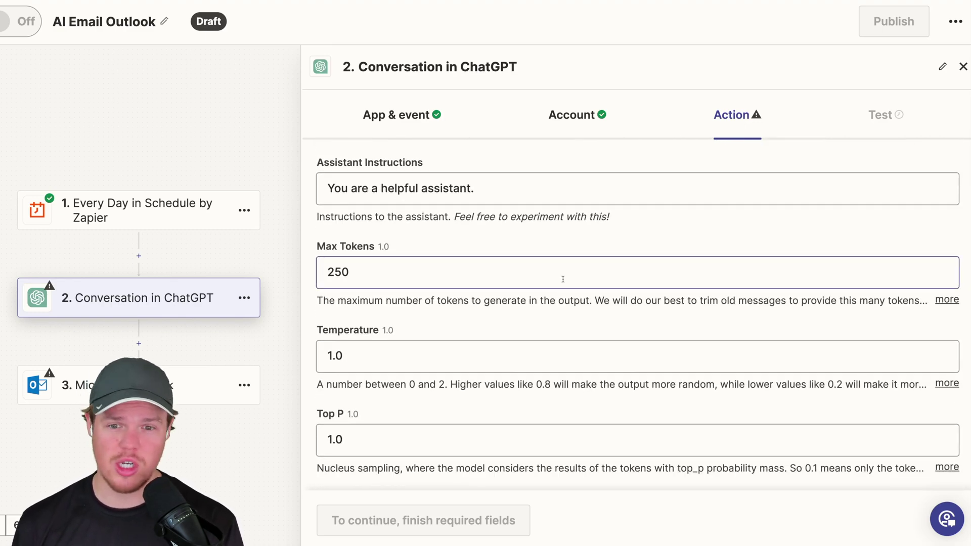
{"action": "scroll", "coordinate": [563, 279], "scroll_direction": "up", "scroll_amount": 15}
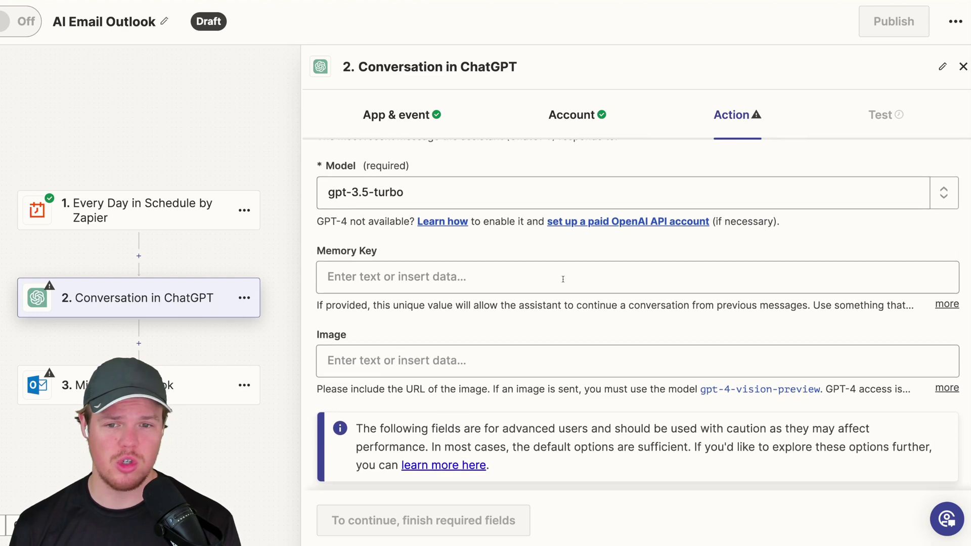
{"action": "scroll", "coordinate": [563, 281], "scroll_direction": "up", "scroll_amount": 2}
- Enter the User Message "Context: We are generating a subject for an email, that will be sent out ()" with the schedule's Pretty Date inside the parentheses
{"action": "left_click", "coordinate": [558, 257]}
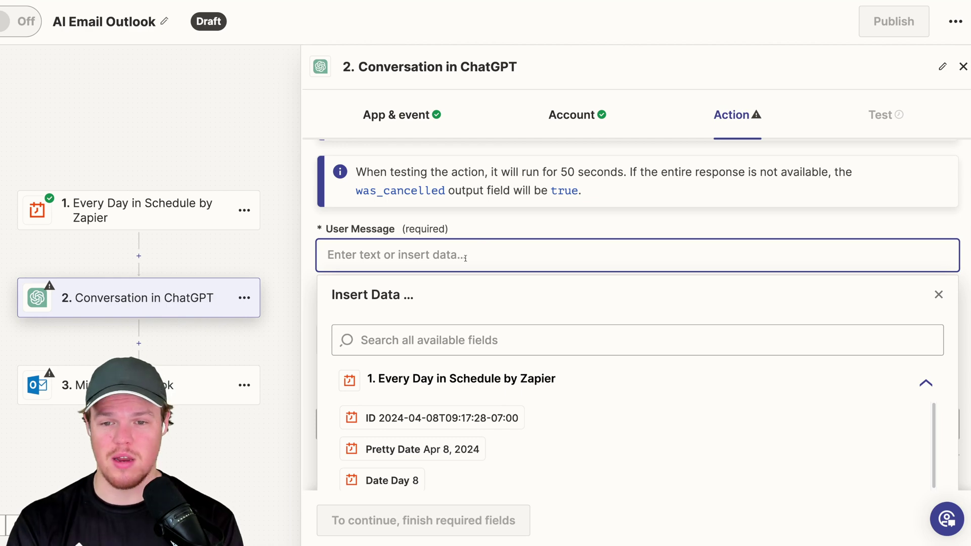
{"action": "type", "text": "Context: "}
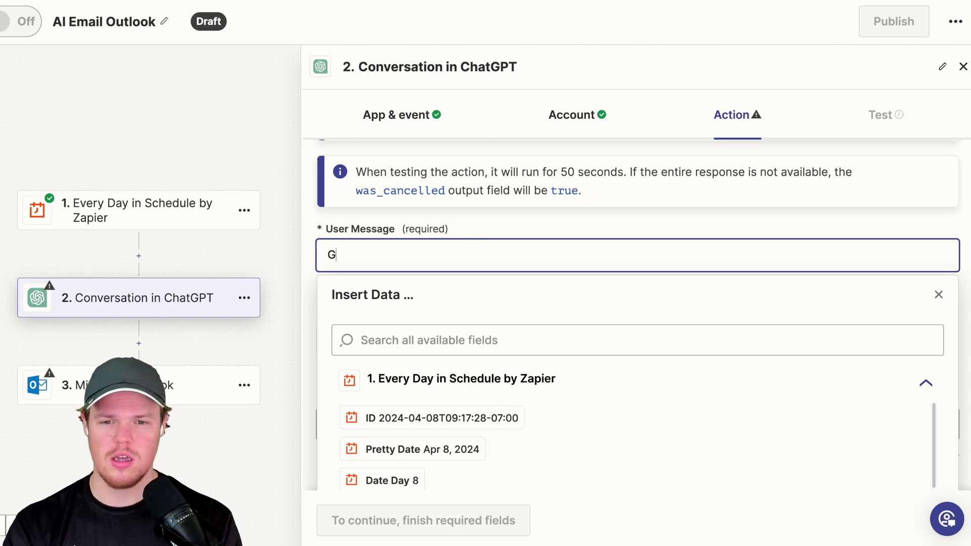
{"action": "type", "text": "We "}
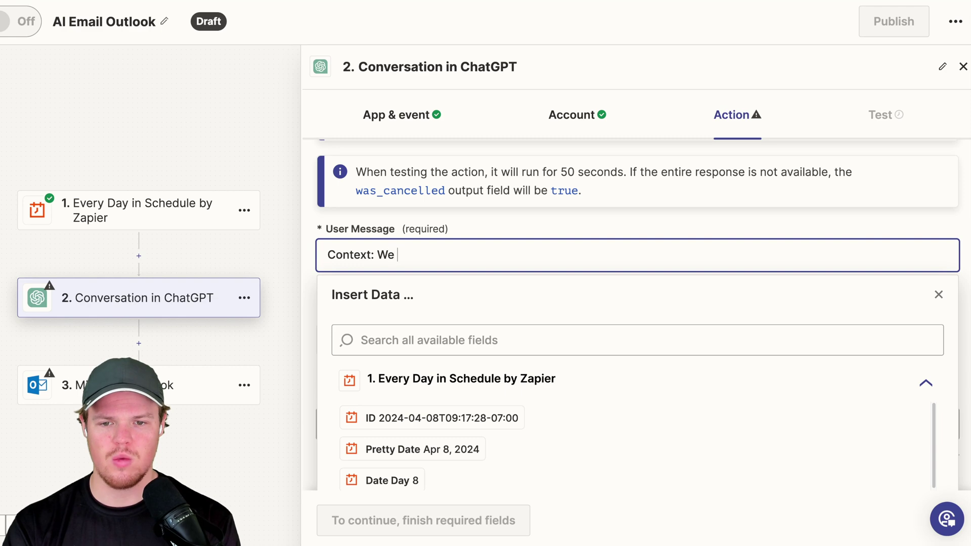
{"action": "type", "text": "are generating a sub"}
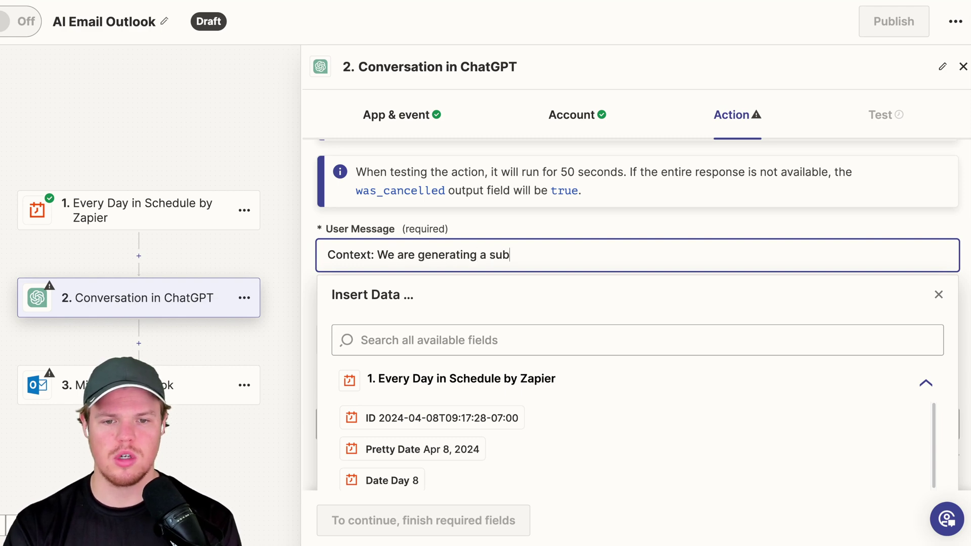
{"action": "type", "text": "ject for an email, that will be sent out ()"}
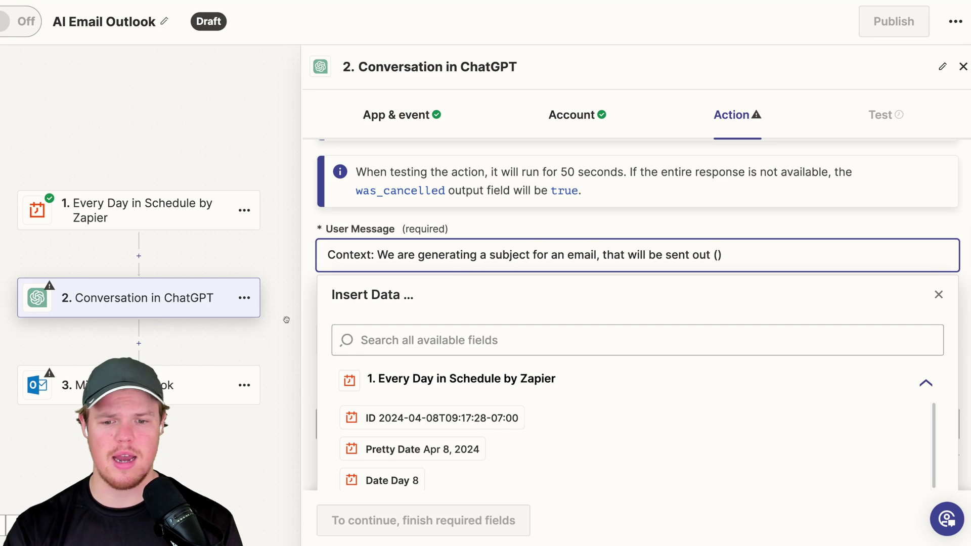
{"action": "left_click", "coordinate": [718, 254]}
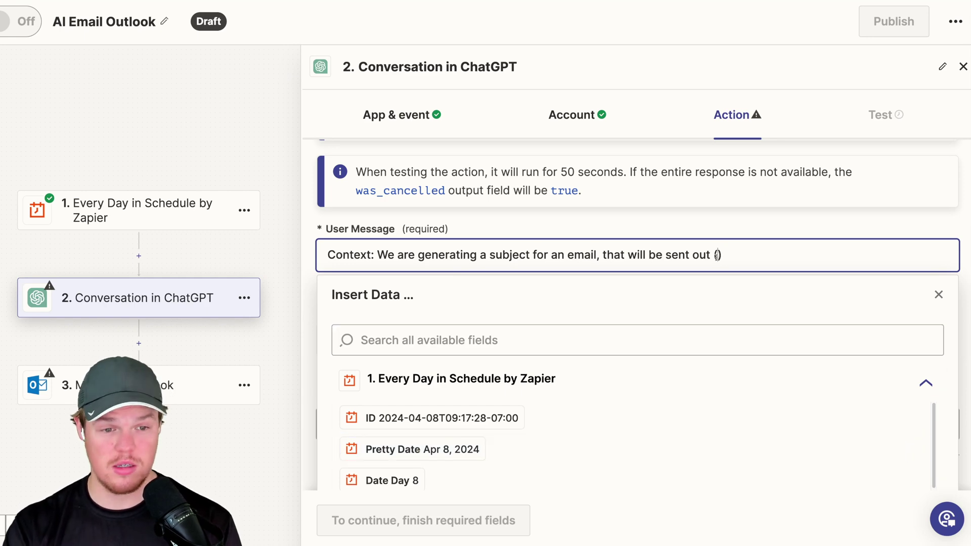
{"action": "left_click", "coordinate": [435, 450]}
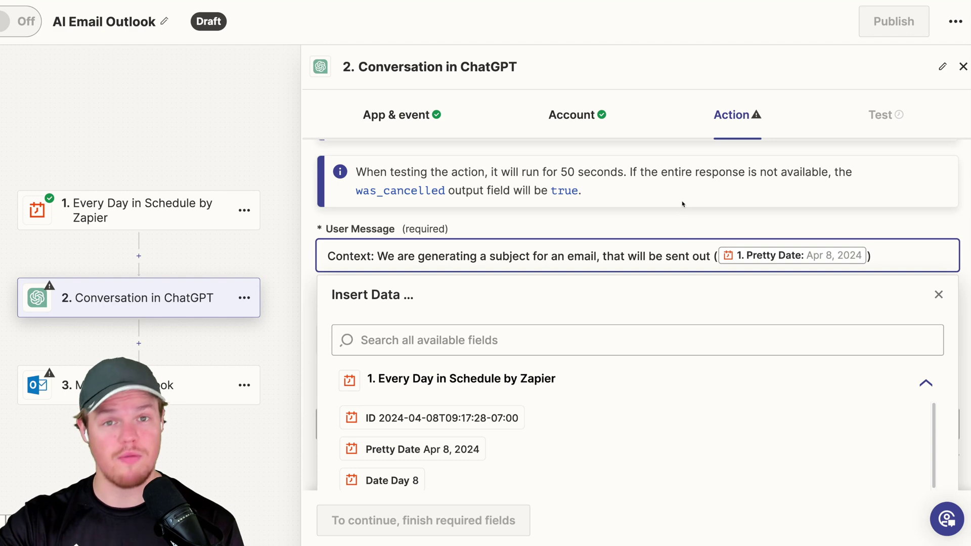
- Insert "about our new dog product, Chewy Bone" after "email" in the User Message's context sentence
{"action": "scroll", "coordinate": [698, 221], "scroll_direction": "down", "scroll_amount": 1}
{"action": "key", "text": "Return"}
{"action": "left_click", "coordinate": [598, 243]}
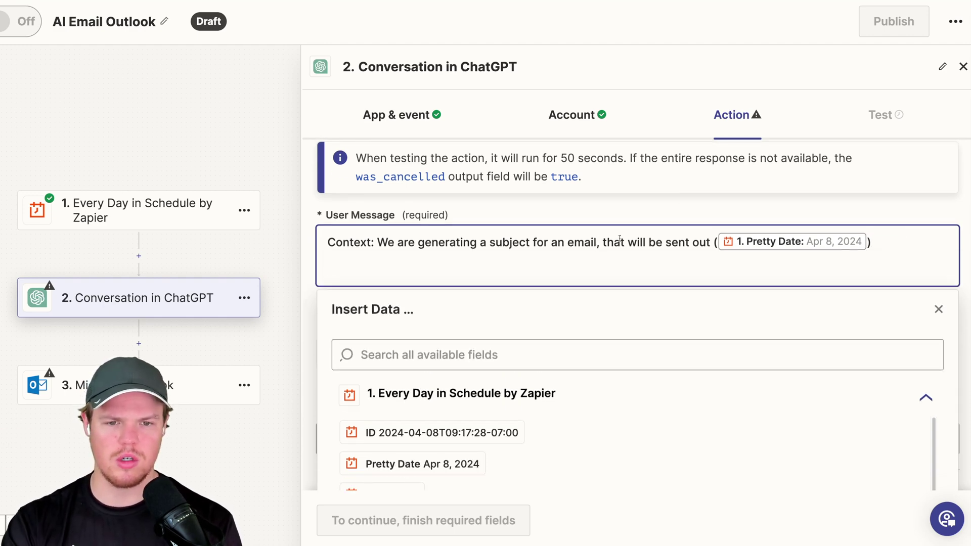
{"action": "type", "text": "about our new "}
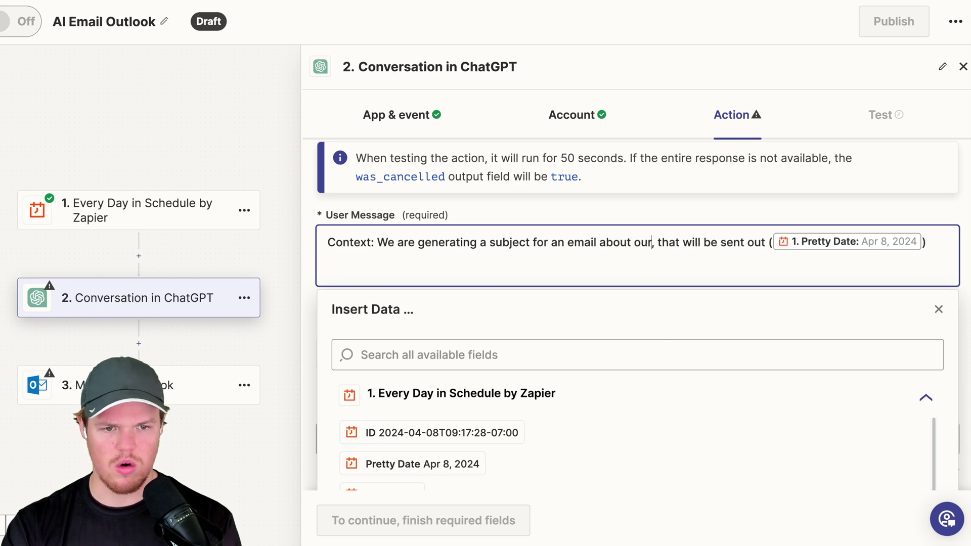
{"action": "type", "text": "dog product, Che"}
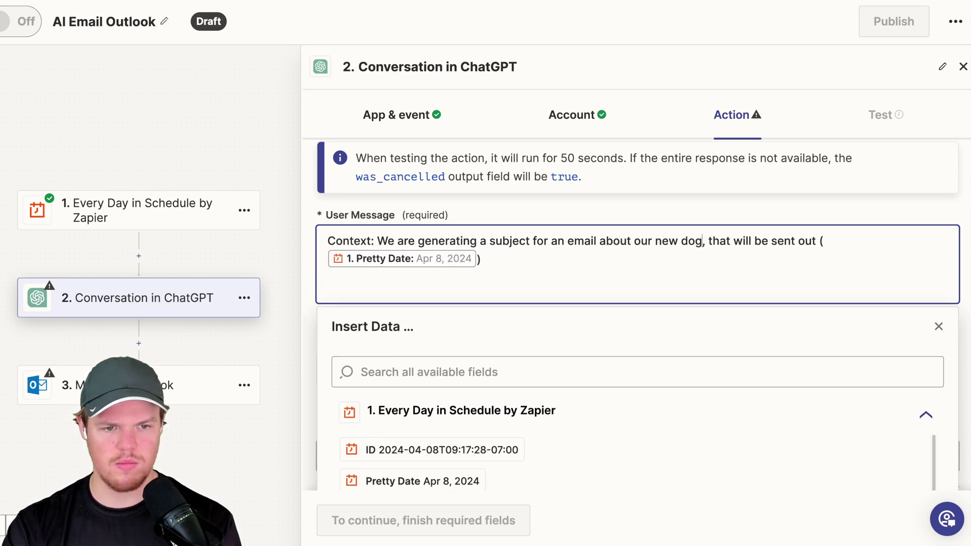
{"action": "type", "text": "wy Bone"}
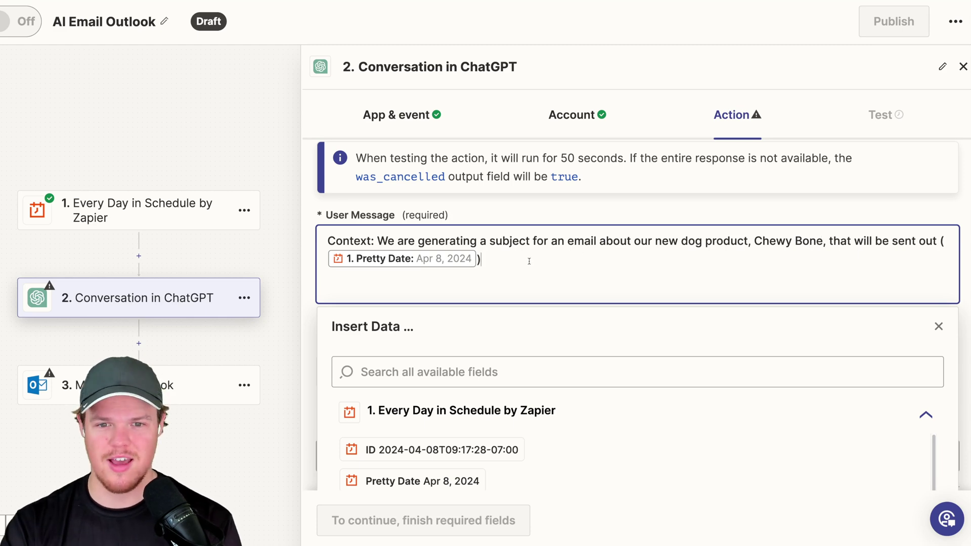
- Add a separate line "Format: Max of 8 words, include date" below the context and remove the surplus blank line
{"action": "key", "text": "Return"}
{"action": "key", "text": "Return"}
{"action": "key", "text": "Return"}
{"action": "type", "text": "Form"}
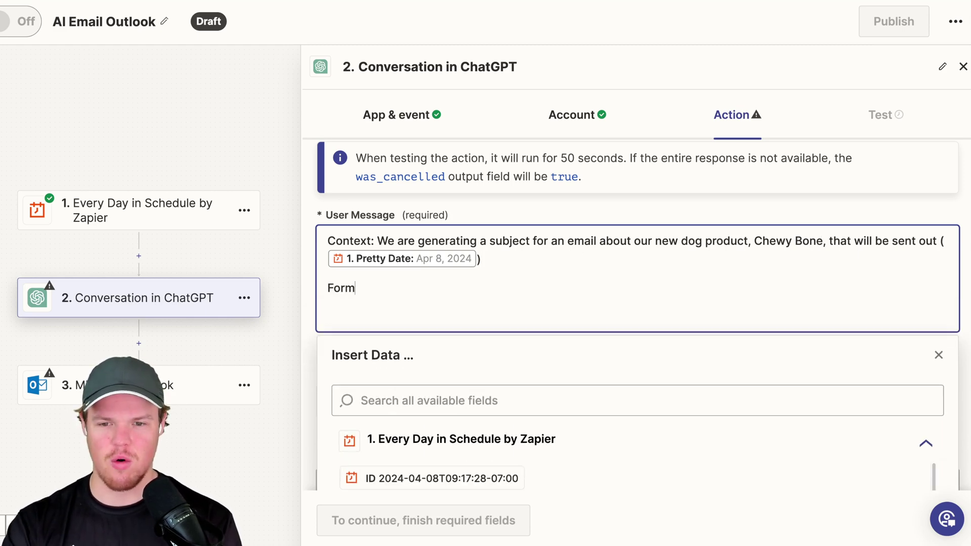
{"action": "type", "text": "at: Max of"}
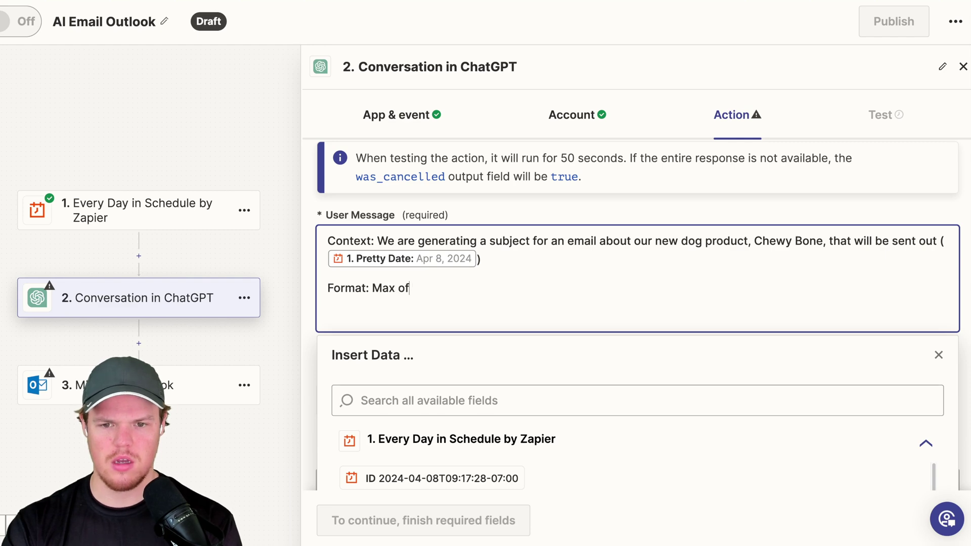
{"action": "type", "text": " 8 words, i"}
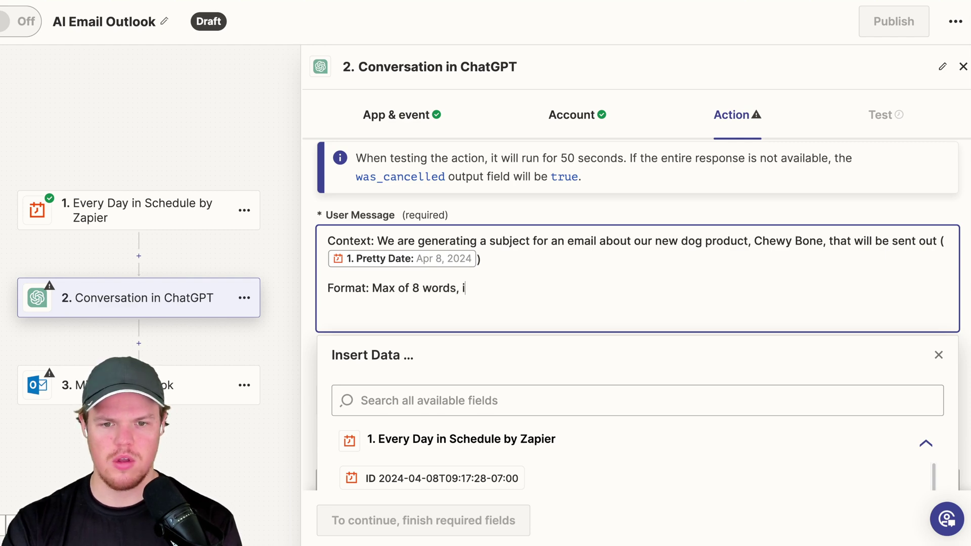
{"action": "type", "text": "nclude date"}
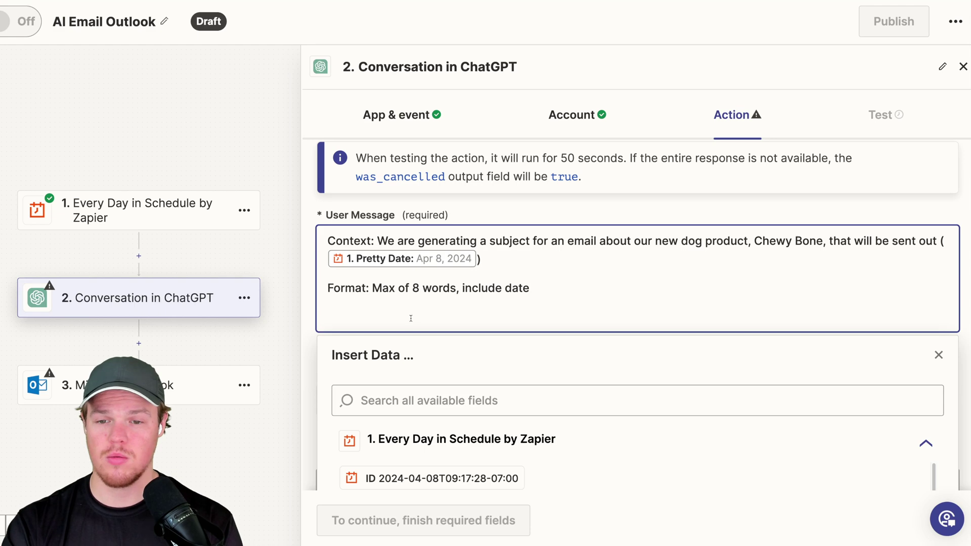
{"action": "key", "text": "BackSpace"}
{"action": "key", "text": "BackSpace"}
{"action": "type", "text": "e"}
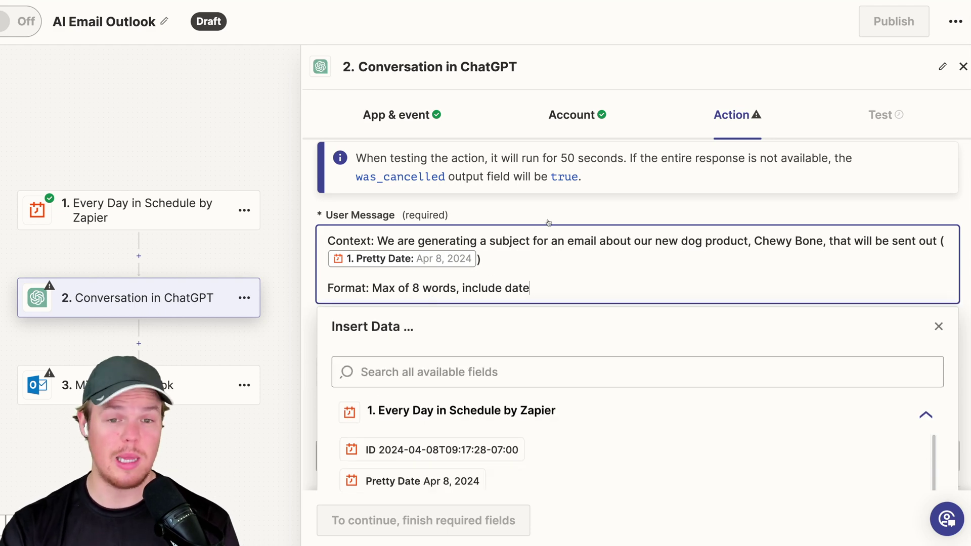
- Set the Conversation action's Model to gpt-4-turbo-preview and open the Memory Key for entry
{"action": "left_click", "coordinate": [558, 217]}
{"action": "scroll", "coordinate": [557, 212], "scroll_direction": "down", "scroll_amount": 2}
{"action": "scroll", "coordinate": [557, 212], "scroll_direction": "down", "scroll_amount": 1}
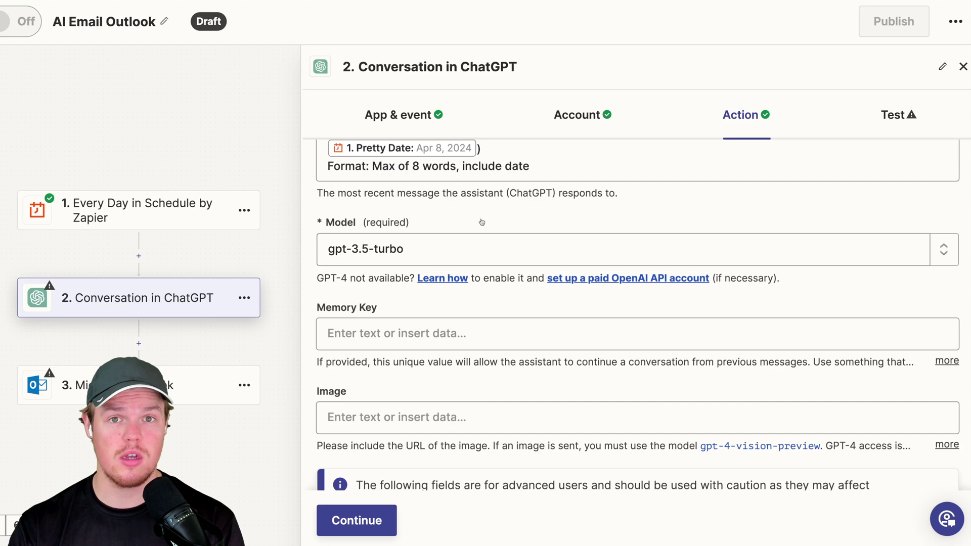
{"action": "left_click", "coordinate": [421, 248]}
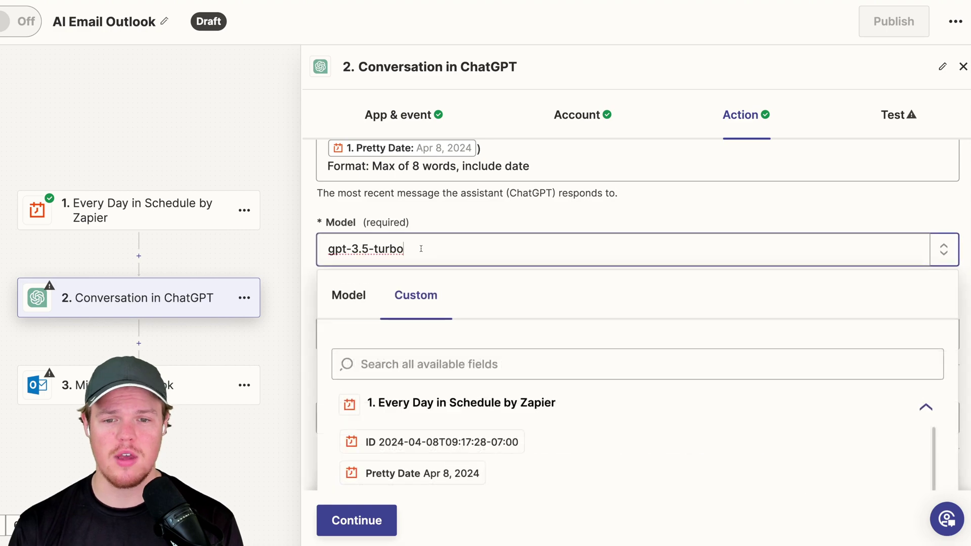
{"action": "left_click", "coordinate": [360, 298]}
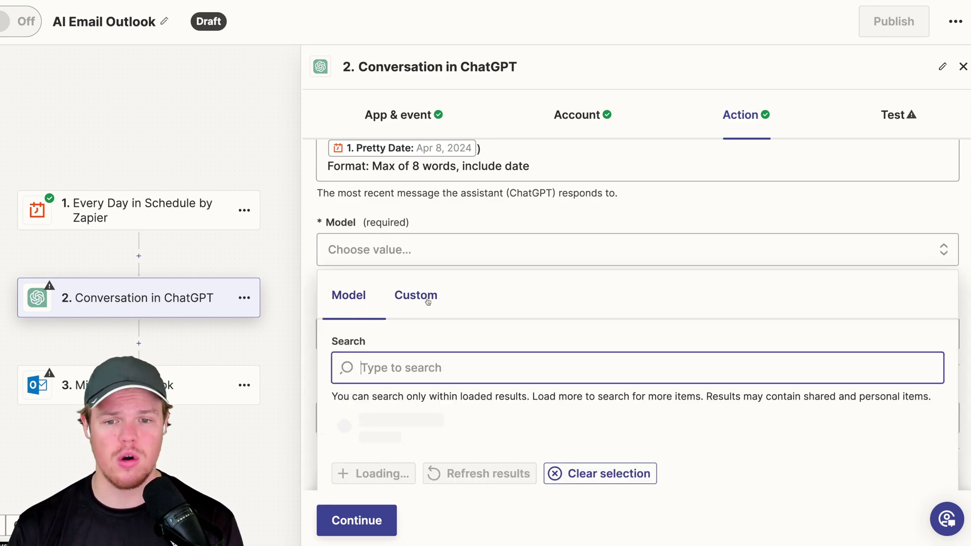
{"action": "scroll", "coordinate": [462, 343], "scroll_direction": "down", "scroll_amount": 6}
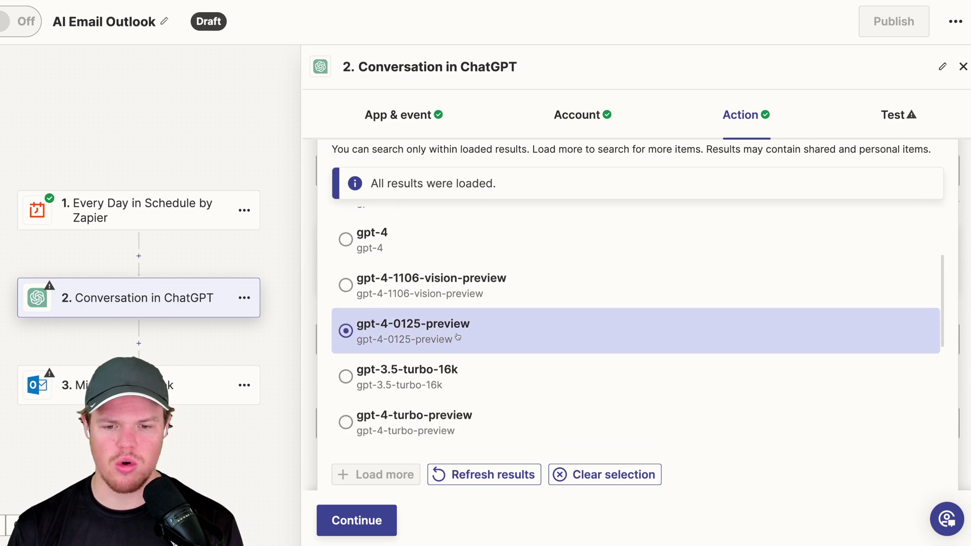
{"action": "left_click", "coordinate": [451, 431]}
{"action": "scroll", "coordinate": [465, 262], "scroll_direction": "up", "scroll_amount": 3}
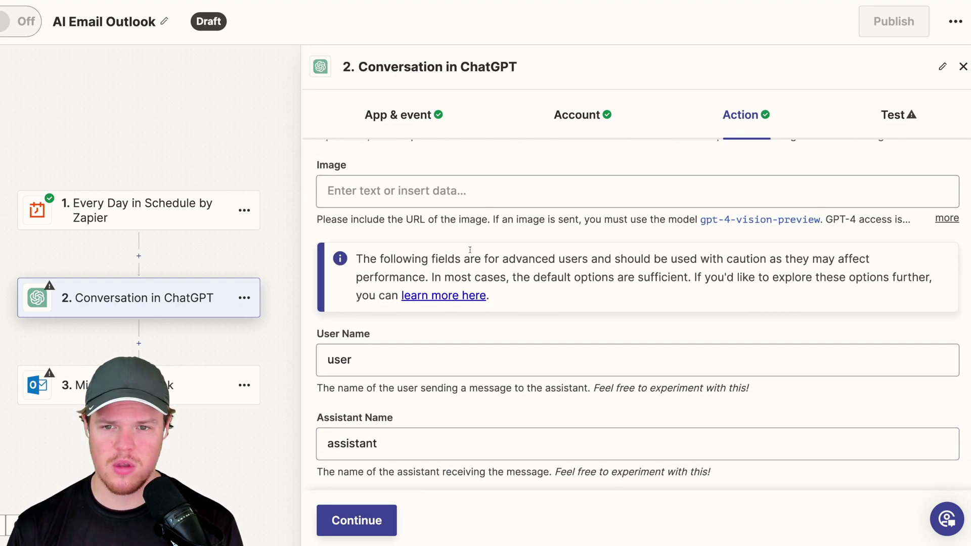
{"action": "left_click", "coordinate": [446, 233]}
{"action": "scroll", "coordinate": [446, 231], "scroll_direction": "up", "scroll_amount": 3}
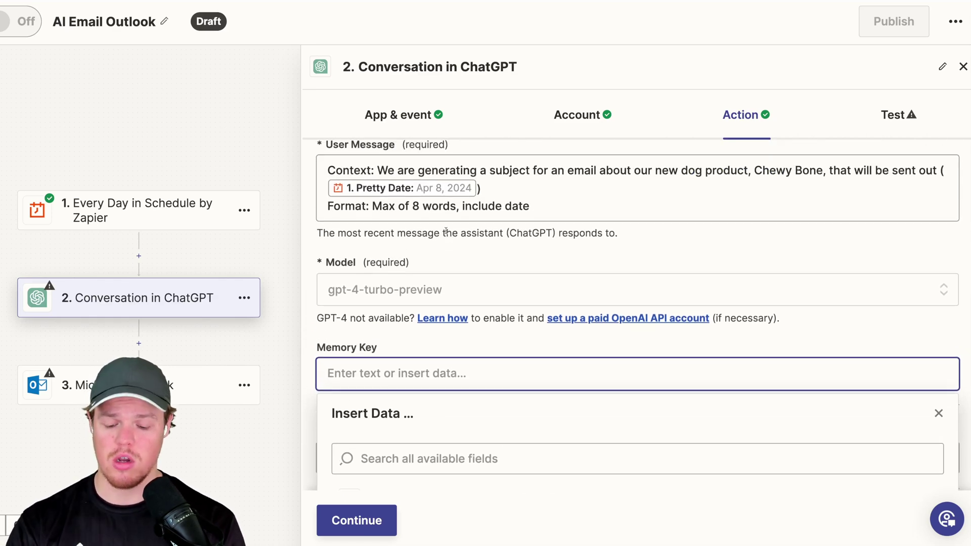
{"action": "type", "text": "jhkhfgkjhjkgtjfhgkhkg"}
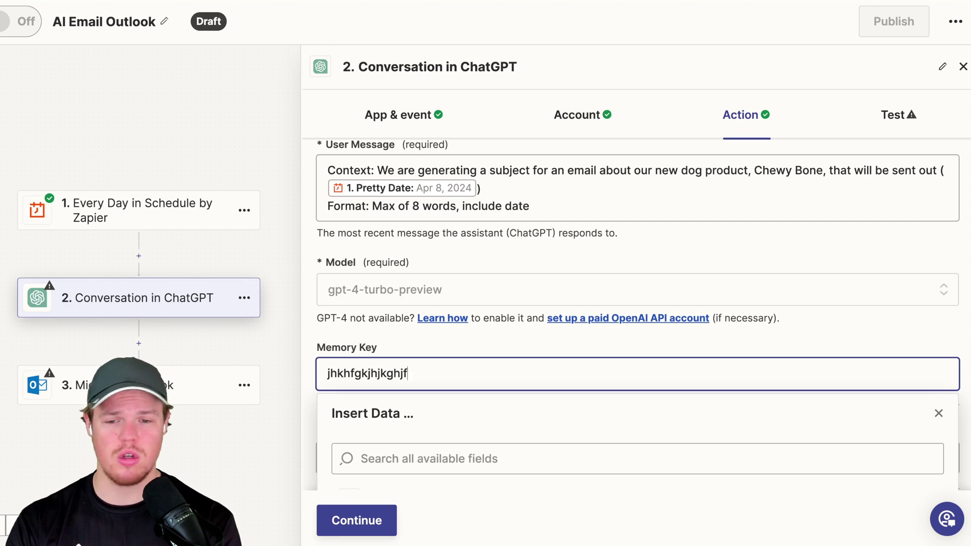
{"action": "key", "text": "ctrl+a"}
{"action": "type", "text": "emailsubj"}
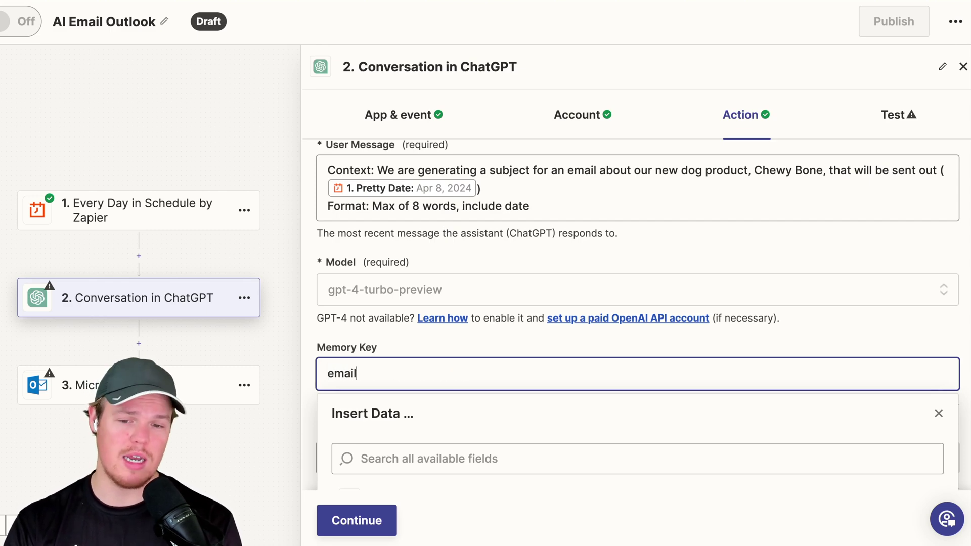
{"action": "key", "text": "BackSpace"}
{"action": "type", "text": "je"}
{"action": "key", "text": "BackSpace"}
- Set the Conversation action's Memory Key to "dfsadfsda"
{"action": "key", "text": "ctrl+a"}
{"action": "type", "text": "dfsadfsda"}
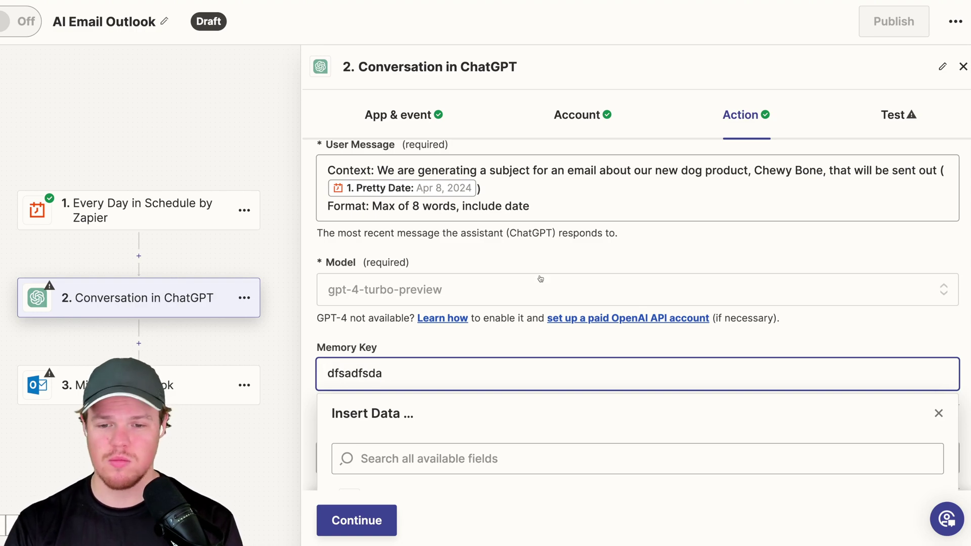
{"action": "left_click", "coordinate": [816, 327]}
- Finish the ChatGPT Conversation action, test the step and examine the generated reply for the email subject
{"action": "scroll", "coordinate": [748, 335], "scroll_direction": "down", "scroll_amount": 2}
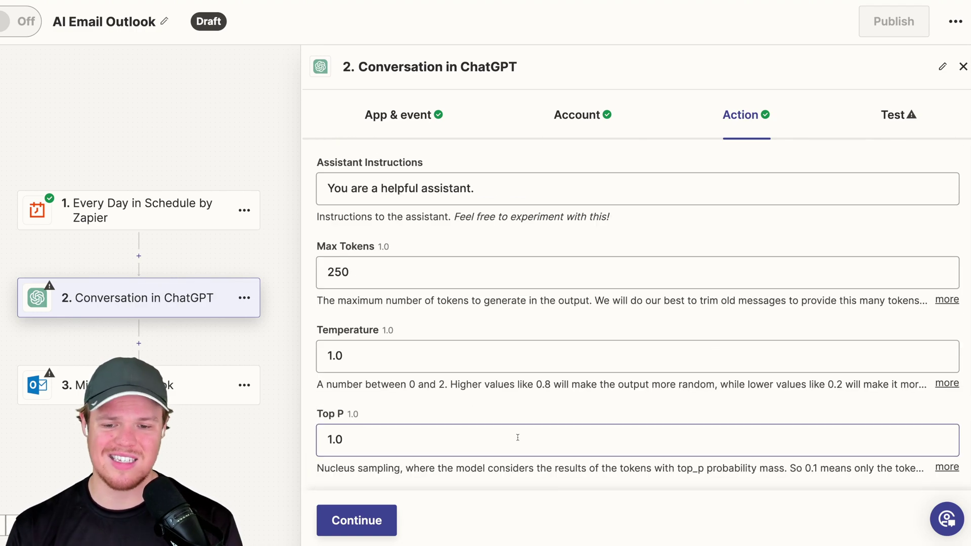
{"action": "left_click", "coordinate": [389, 525]}
{"action": "left_click", "coordinate": [475, 521]}
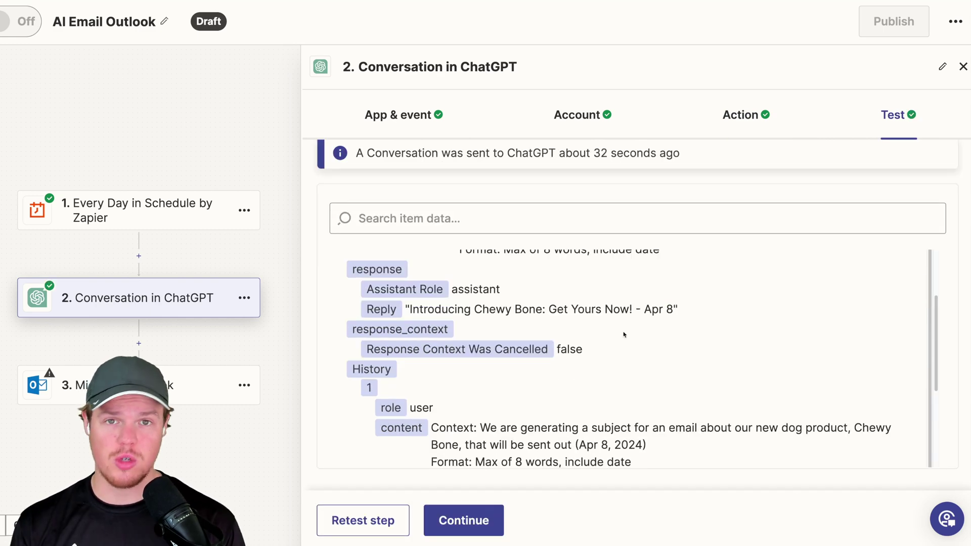
{"action": "left_click_drag", "start_coordinate": [642, 307], "coordinate": [674, 310]}
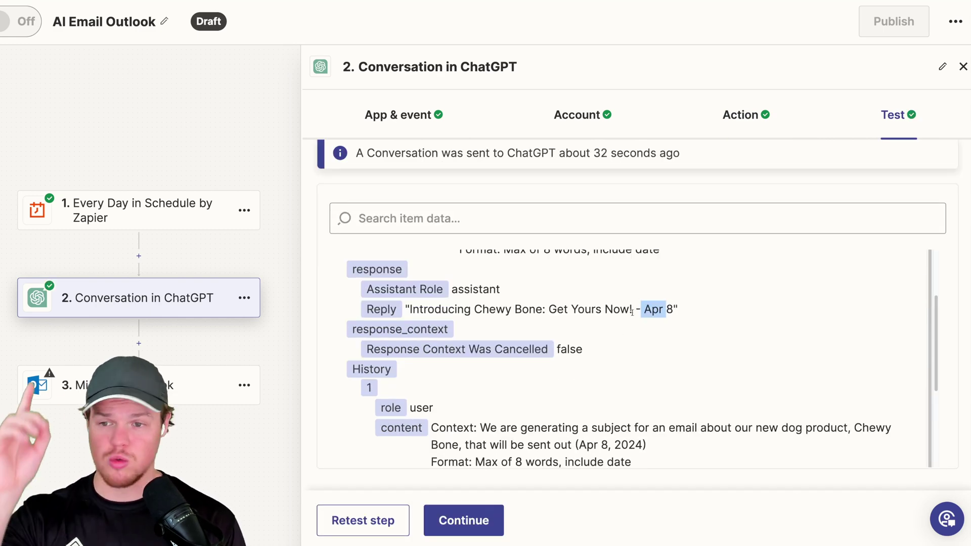
{"action": "left_click", "coordinate": [542, 336]}
{"action": "scroll", "coordinate": [542, 336], "scroll_direction": "up", "scroll_amount": 1}
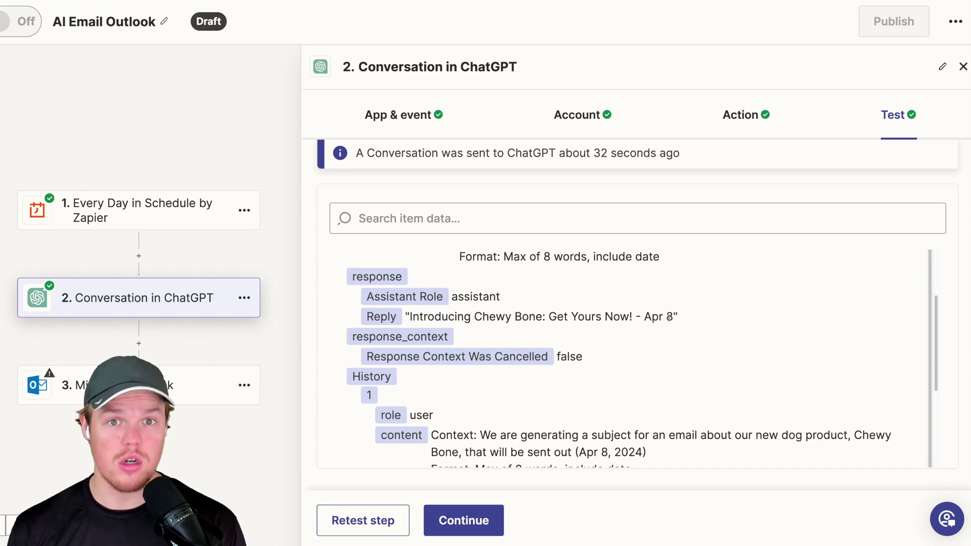
{"action": "scroll", "coordinate": [670, 318], "scroll_direction": "up", "scroll_amount": 1}
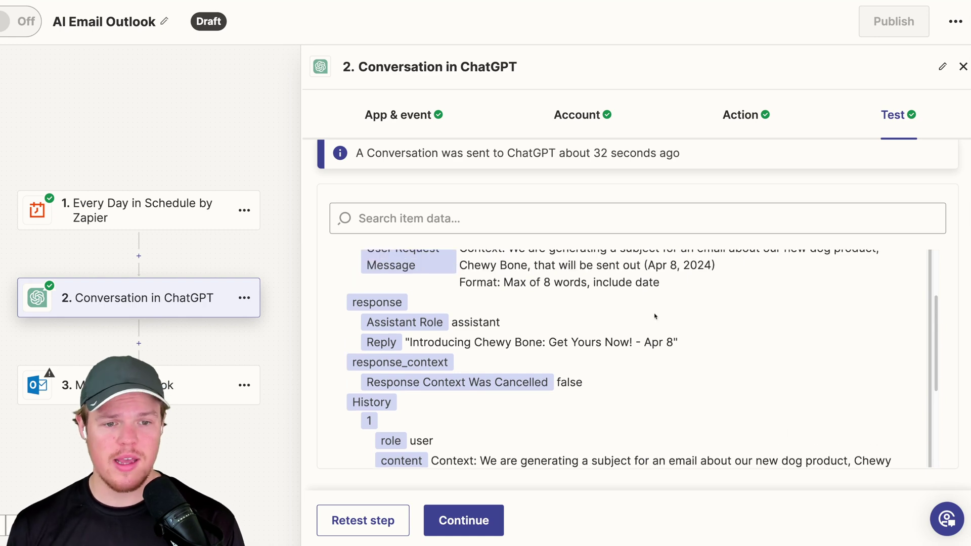
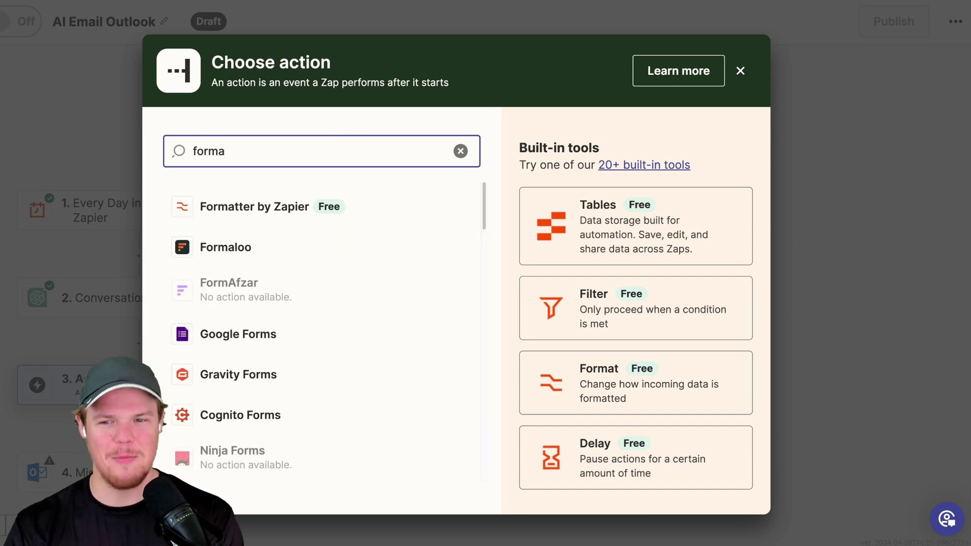
- Add Formatter by Zapier as the action after the ChatGPT step, using the Text event, and continue to its action settings
{"action": "left_click", "coordinate": [319, 200]}
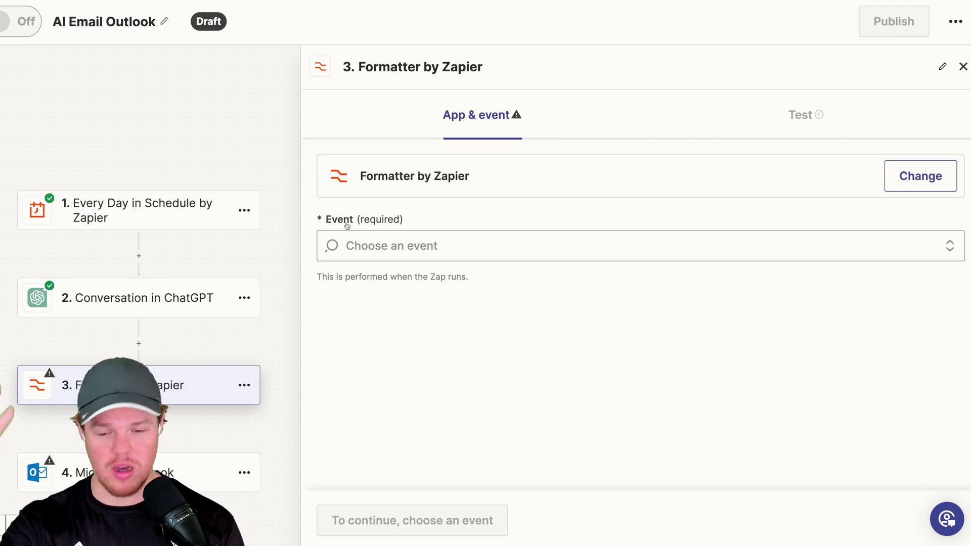
{"action": "left_click", "coordinate": [393, 250]}
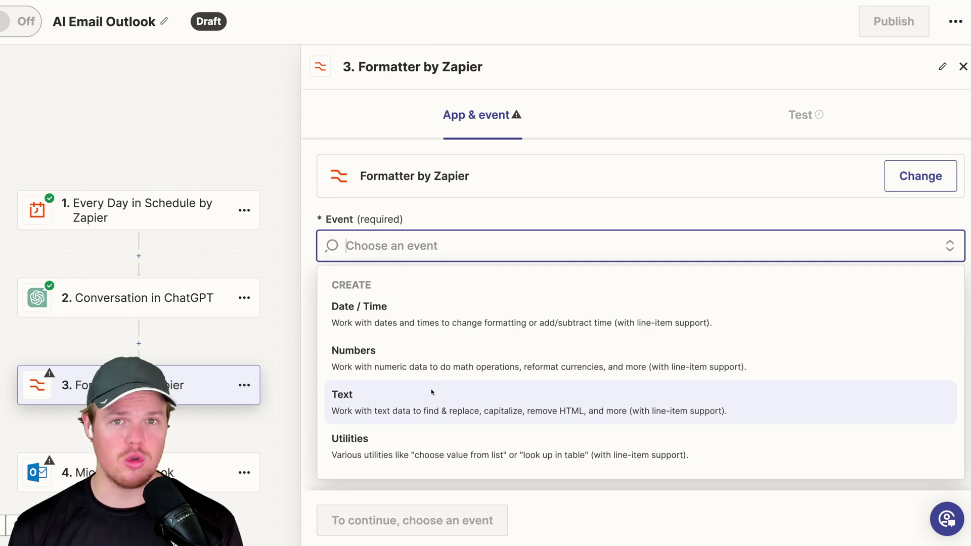
{"action": "left_click", "coordinate": [433, 393]}
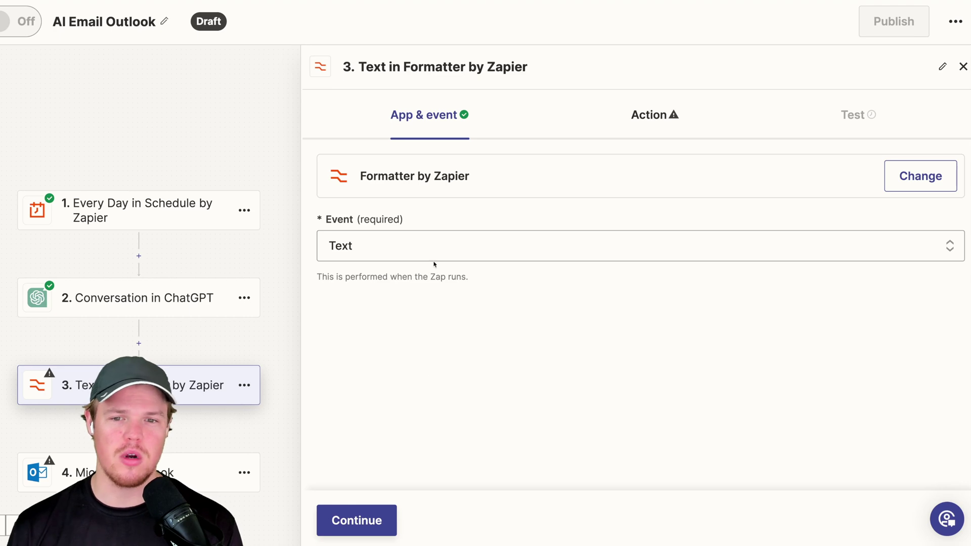
{"action": "left_click", "coordinate": [375, 518]}
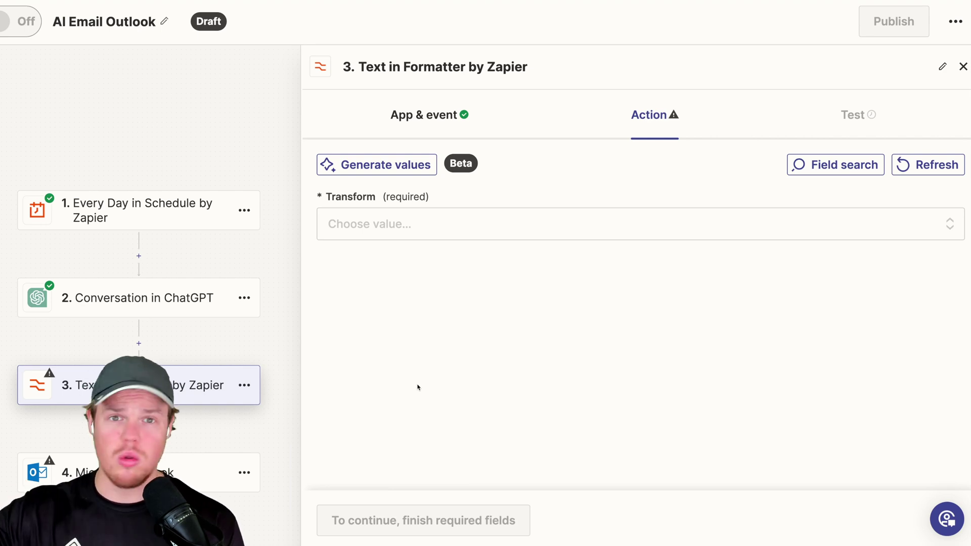
- Set the Formatter step's Transform to Replace
{"action": "left_click", "coordinate": [451, 233]}
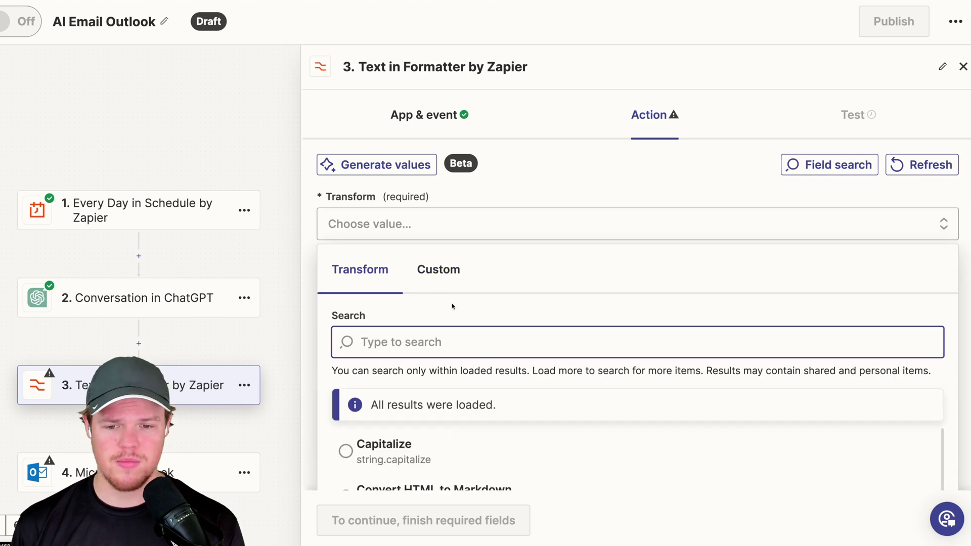
{"action": "type", "text": "repla"}
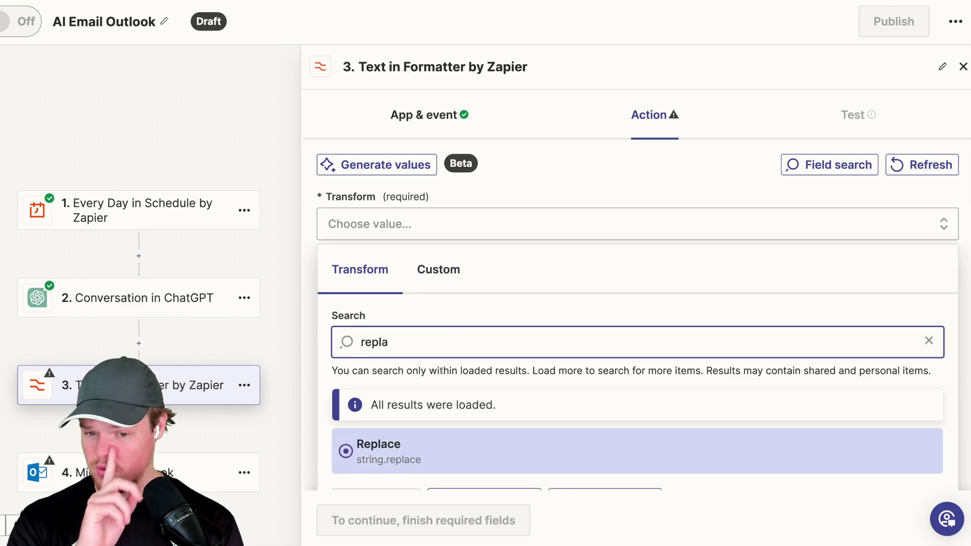
{"action": "scroll", "coordinate": [435, 399], "scroll_direction": "down", "scroll_amount": 1}
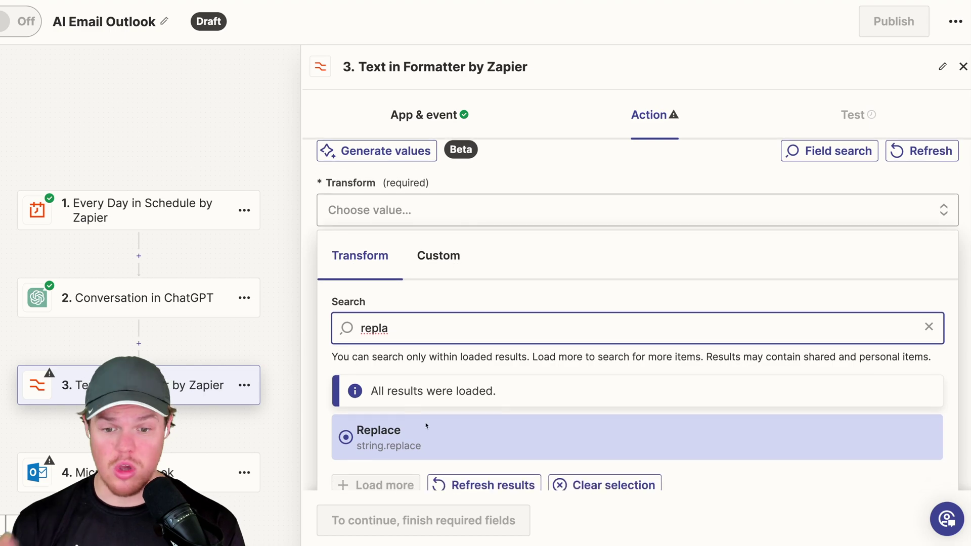
{"action": "left_click", "coordinate": [422, 433]}
- Insert the ChatGPT conversation's Reply as the Formatter step's Input value
{"action": "left_click", "coordinate": [433, 383]}
{"action": "left_click", "coordinate": [470, 419]}
{"action": "scroll", "coordinate": [481, 394], "scroll_direction": "down", "scroll_amount": 5}
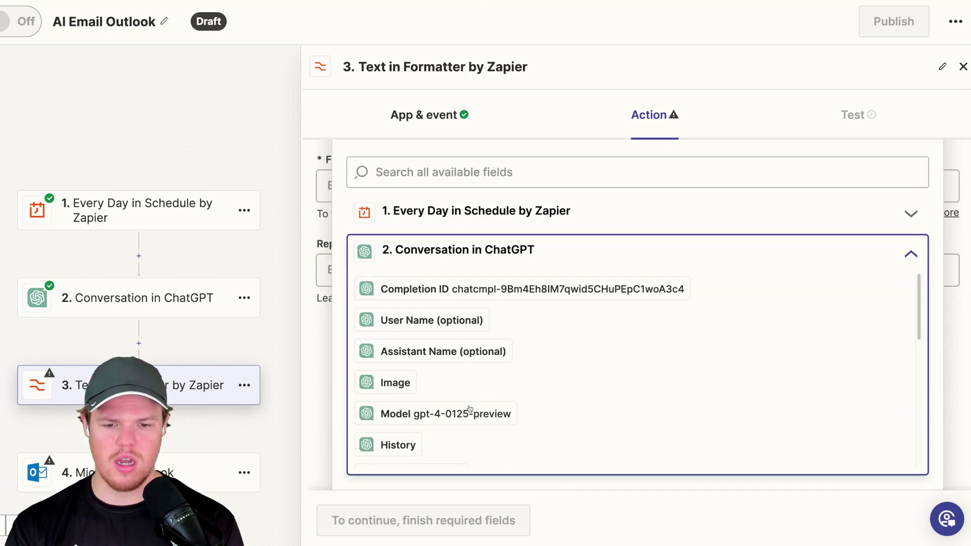
{"action": "scroll", "coordinate": [481, 390], "scroll_direction": "down", "scroll_amount": 3}
{"action": "left_click", "coordinate": [477, 421]}
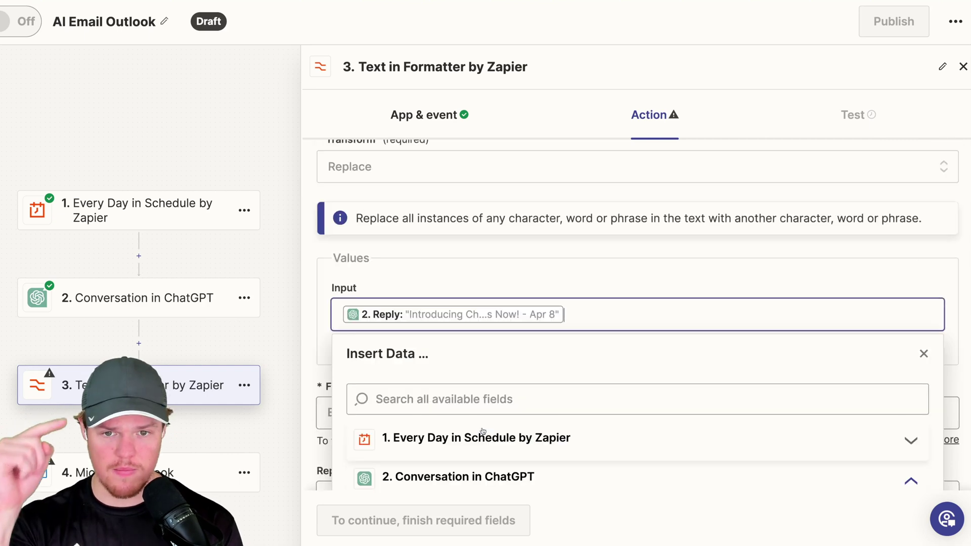
- Set Find to a double quotation mark with Replace left blank, and test the Formatter step
{"action": "left_click", "coordinate": [433, 283]}
{"action": "scroll", "coordinate": [433, 283], "scroll_direction": "down", "scroll_amount": 2}
{"action": "left_click", "coordinate": [399, 351]}
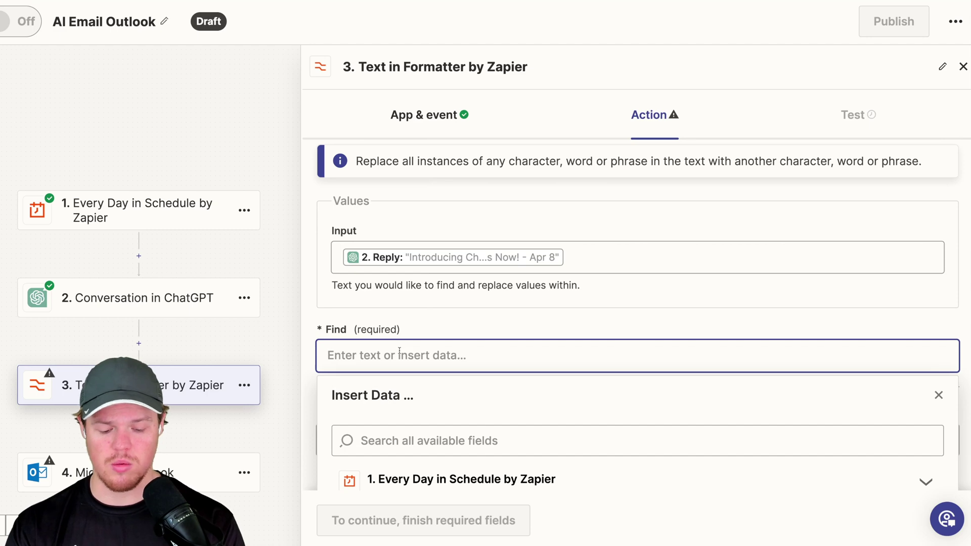
{"action": "type", "text": "\""}
{"action": "left_click", "coordinate": [442, 330]}
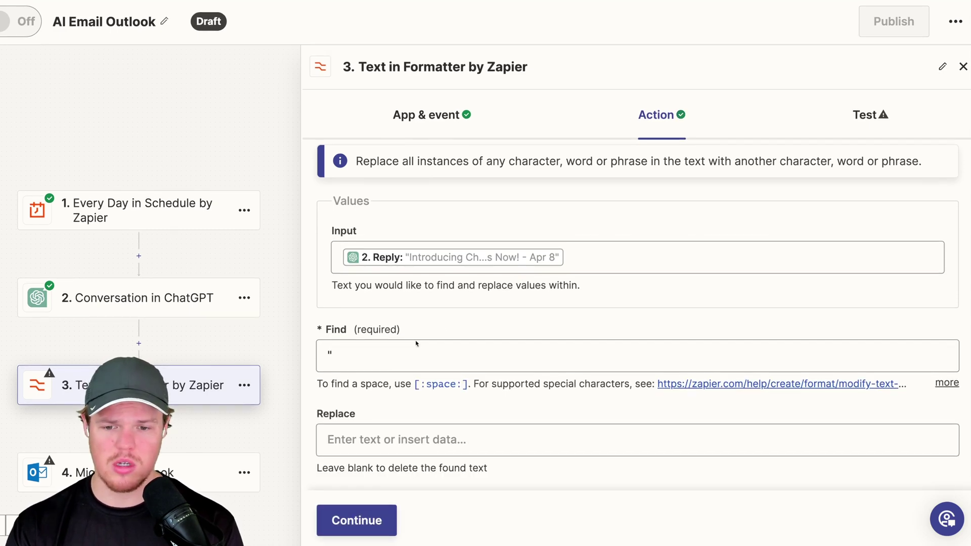
{"action": "left_click", "coordinate": [390, 436]}
{"action": "left_click", "coordinate": [359, 519]}
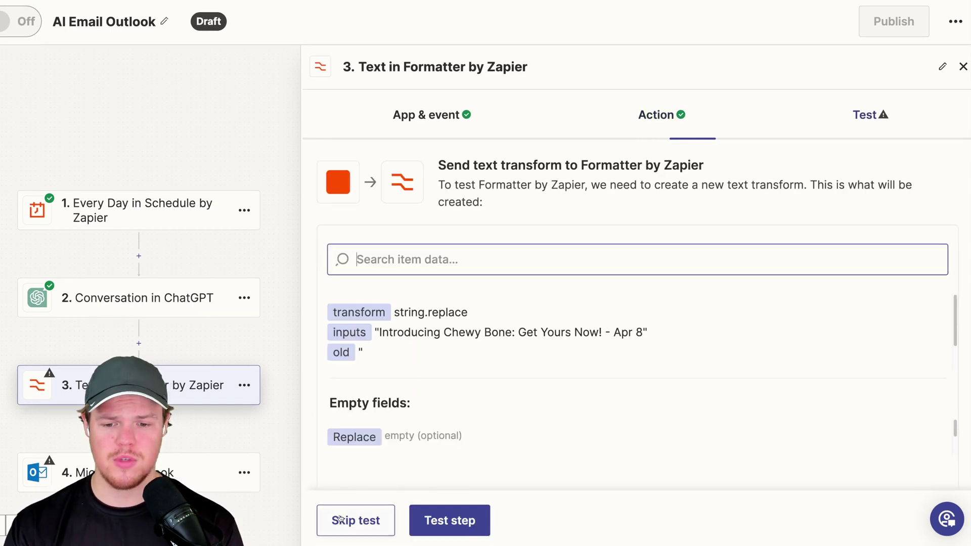
{"action": "left_click", "coordinate": [457, 520]}
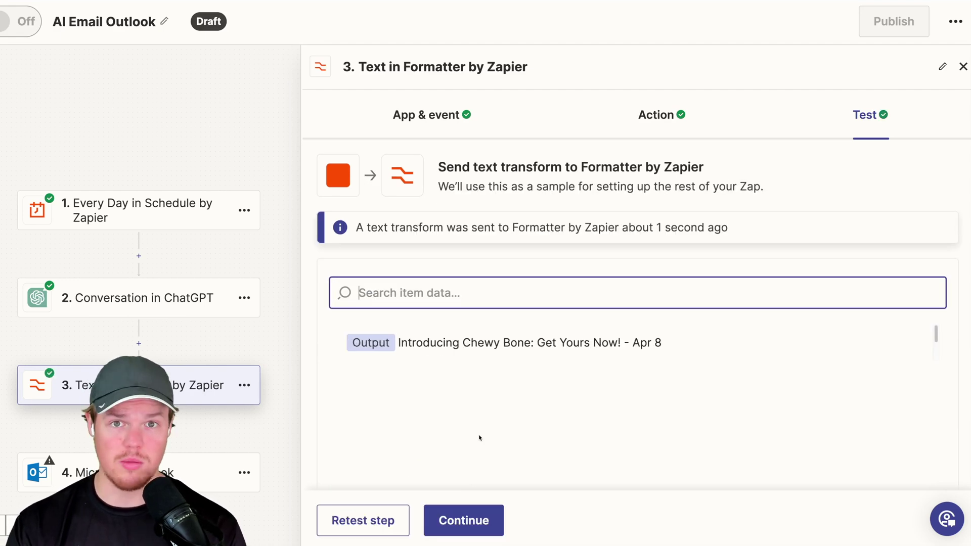
{"action": "left_click_drag", "start_coordinate": [268, 358], "coordinate": [268, 239]}
{"action": "left_click", "coordinate": [141, 308]}
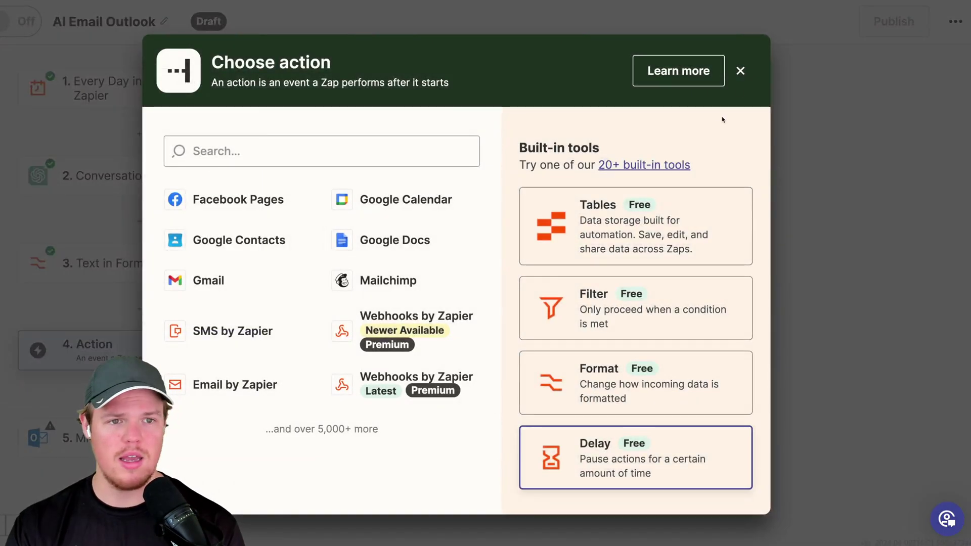
{"action": "left_click", "coordinate": [740, 71]}
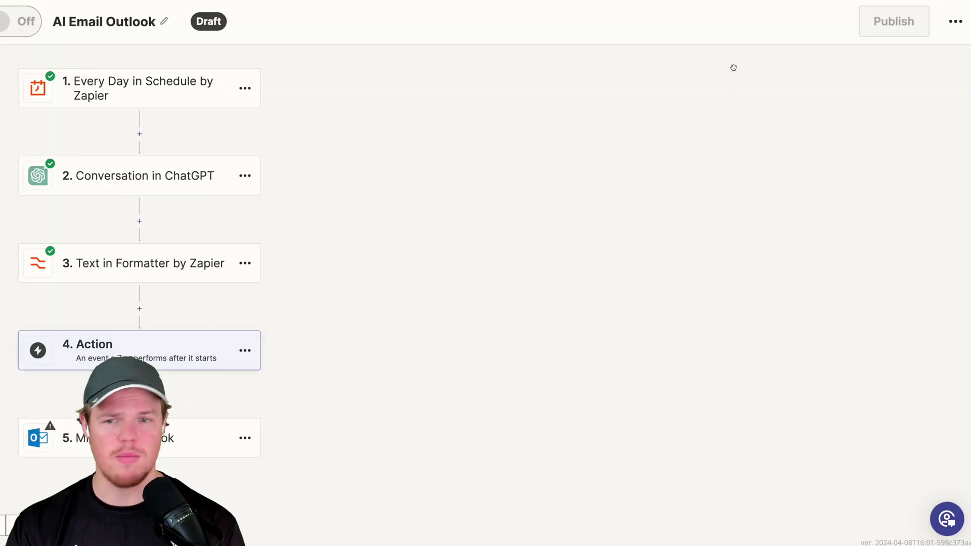
- Duplicate the ChatGPT Conversation step and move the copy below the Text in Formatter step
{"action": "left_click", "coordinate": [247, 180]}
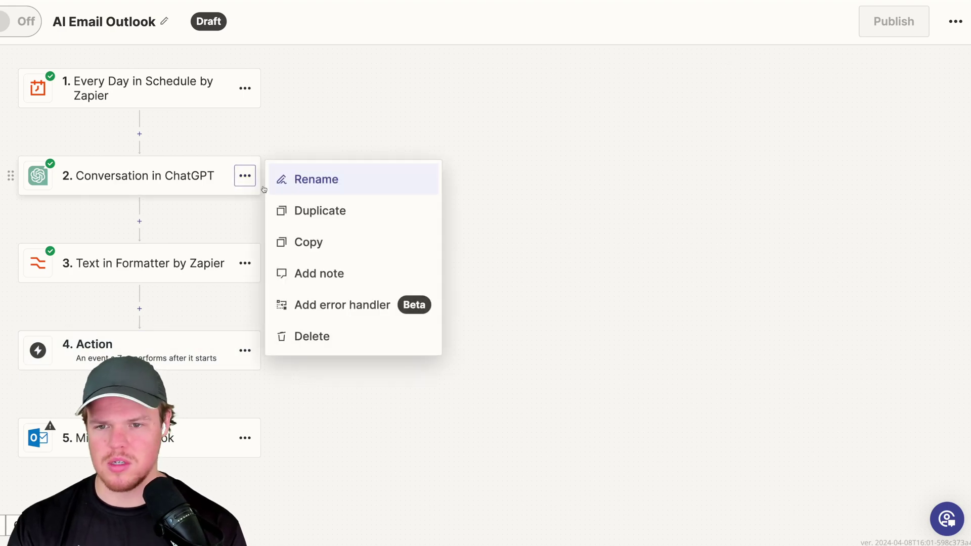
{"action": "left_click", "coordinate": [302, 209]}
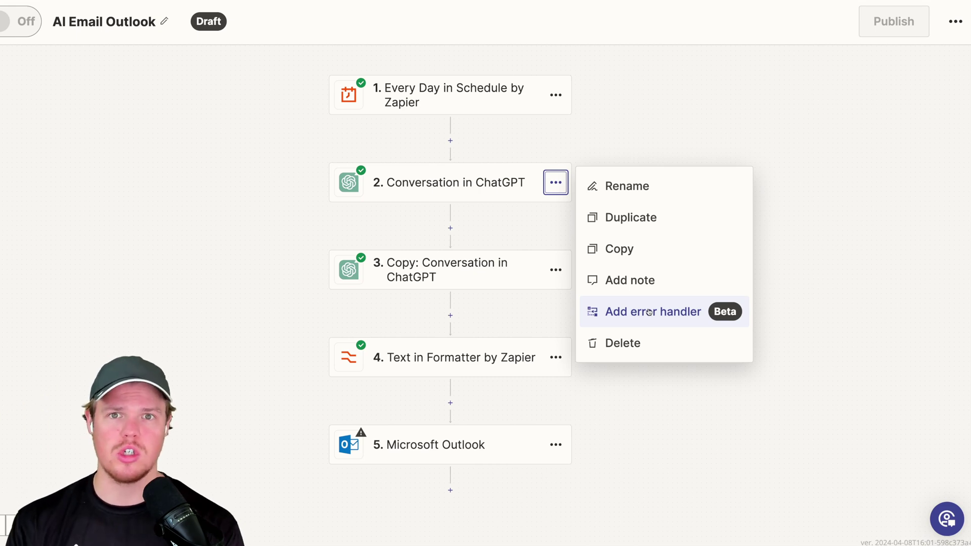
{"action": "left_click_drag", "start_coordinate": [321, 270], "coordinate": [353, 392]}
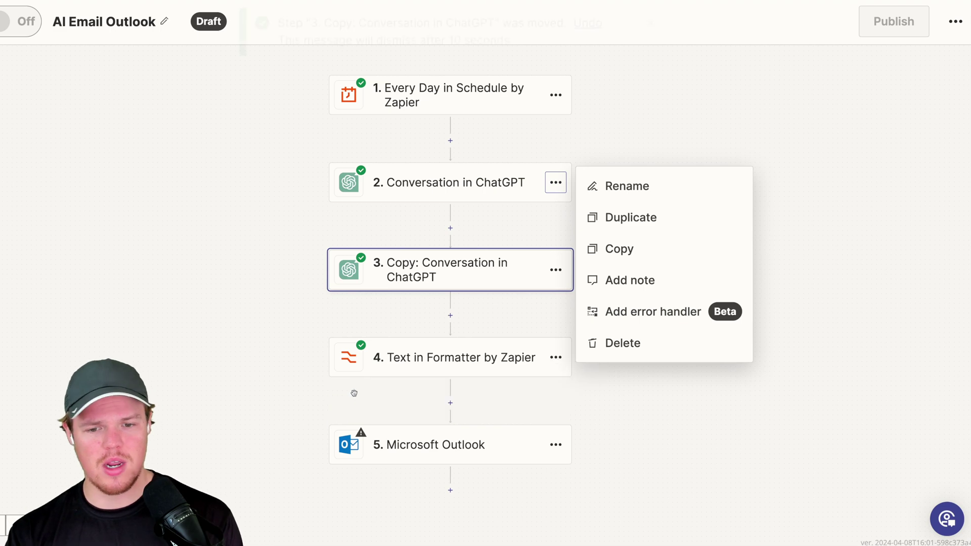
- Rename the copied ChatGPT Conversation step as BODy Email
{"action": "left_click", "coordinate": [472, 328]}
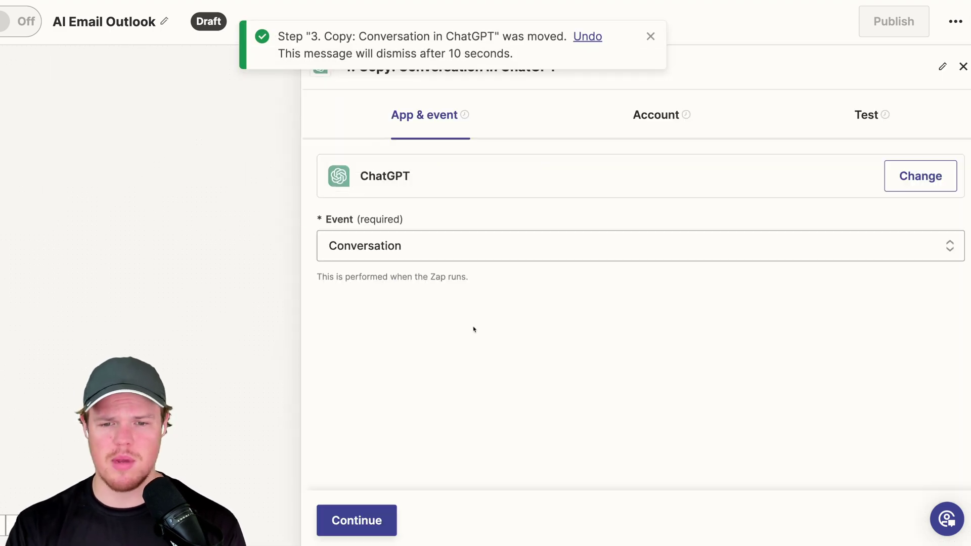
{"action": "left_click", "coordinate": [236, 298]}
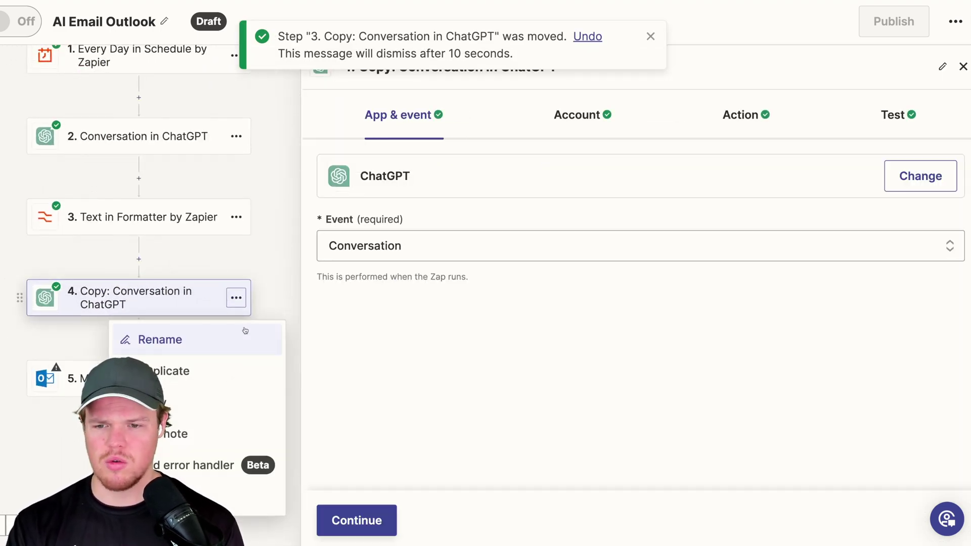
{"action": "left_click", "coordinate": [244, 333]}
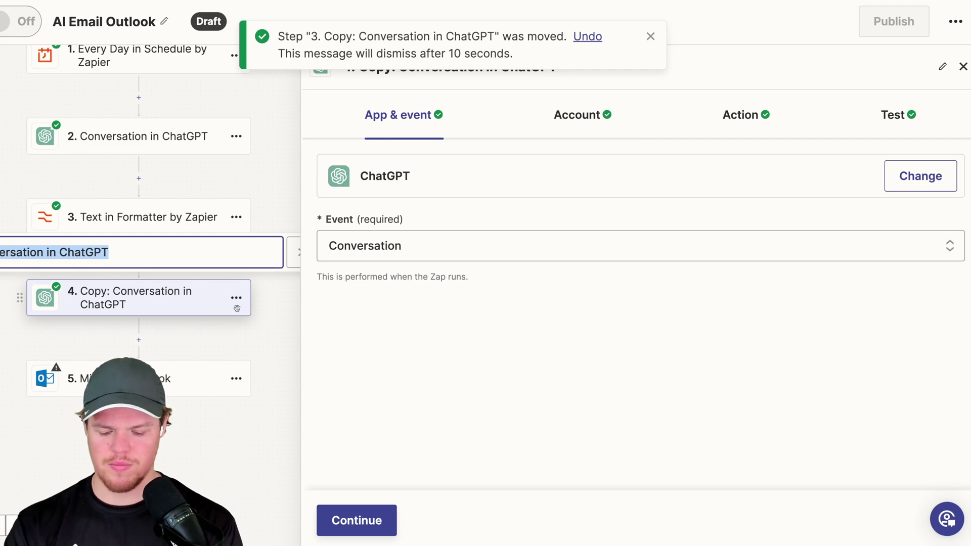
{"action": "key", "text": "BackSpace"}
{"action": "type", "text": "BODy Email"}
{"action": "key", "text": "Return"}
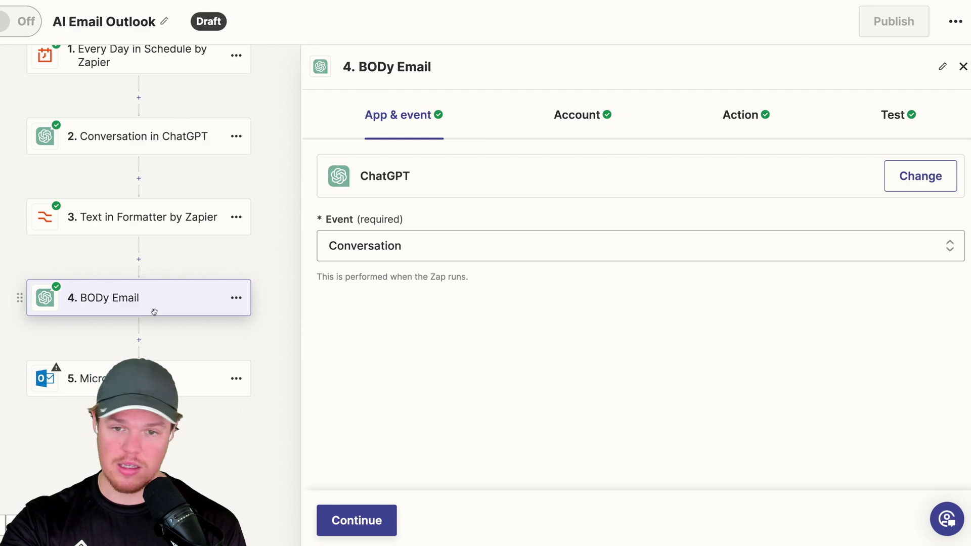
- Replace the BODy Email step's User Message with "Context: This is the subject line to our email:" followed by the Formatter Output in parentheses
{"action": "left_click", "coordinate": [591, 120]}
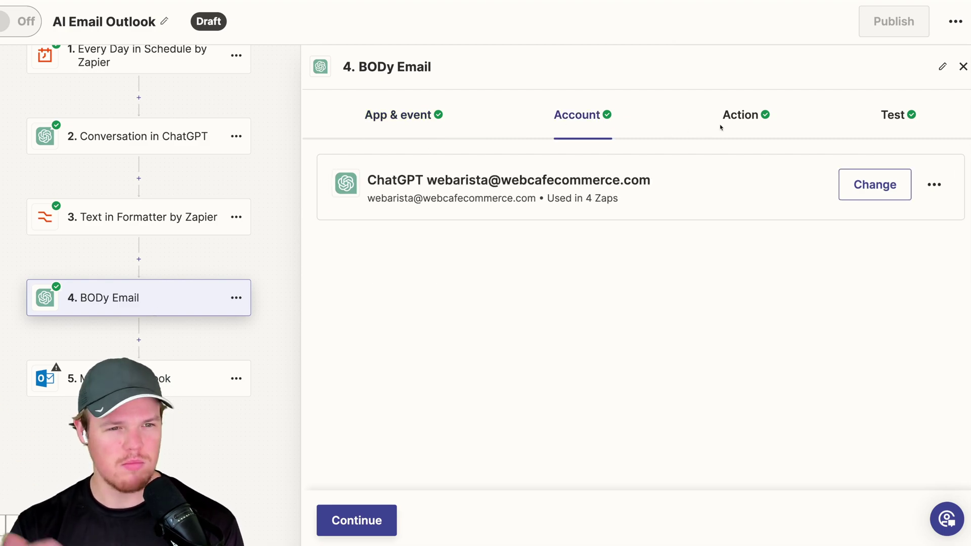
{"action": "left_click", "coordinate": [741, 116]}
{"action": "scroll", "coordinate": [667, 178], "scroll_direction": "down", "scroll_amount": 1}
{"action": "scroll", "coordinate": [668, 178], "scroll_direction": "down", "scroll_amount": 3}
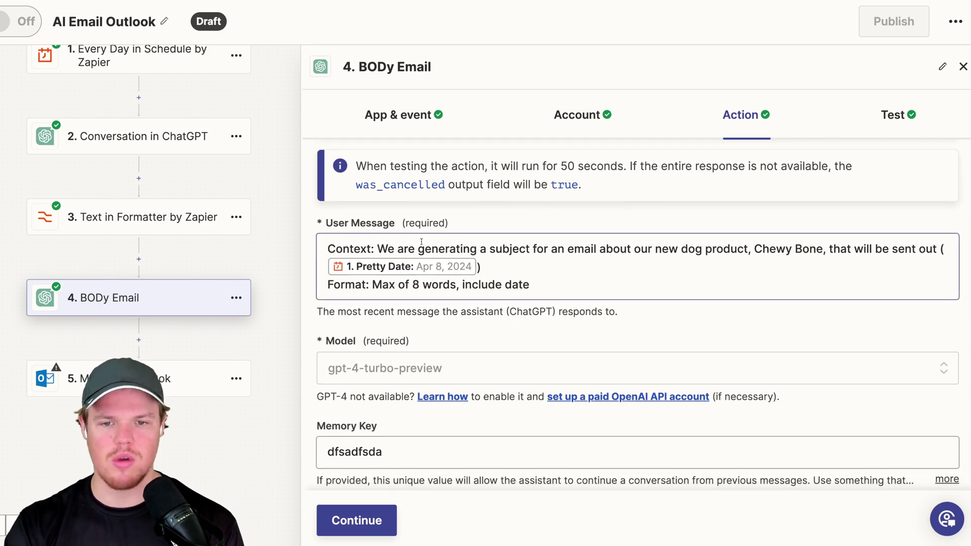
{"action": "left_click", "coordinate": [375, 249]}
{"action": "key", "text": "ctrl+shift+End"}
{"action": "type", "text": "This is the "}
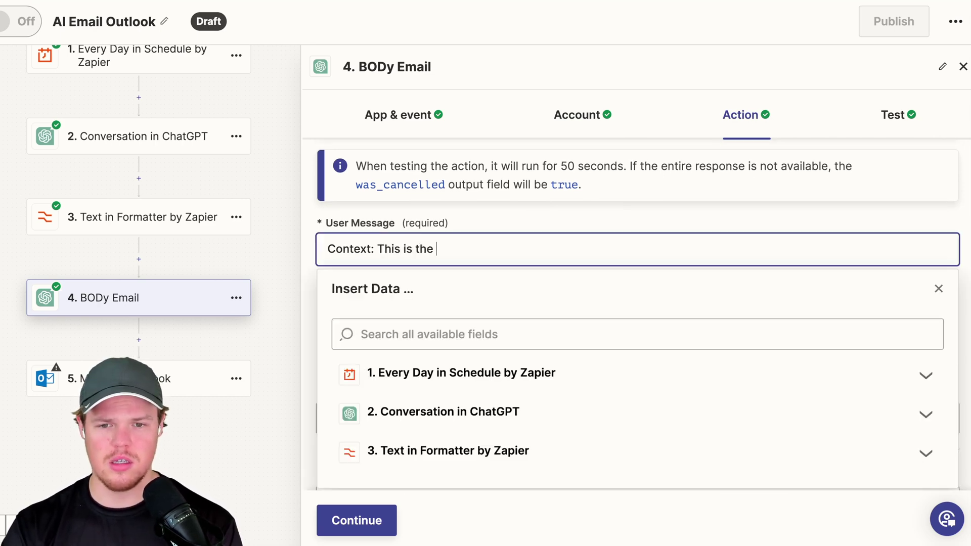
{"action": "type", "text": "subject like to"}
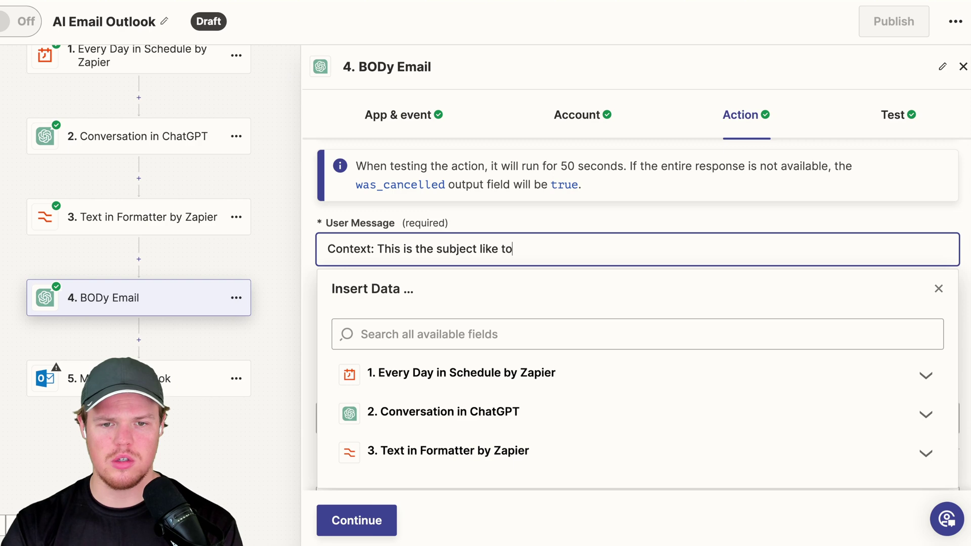
{"action": "key", "text": "BackSpace"}
{"action": "key", "text": "BackSpace"}
{"action": "type", "text": "ne to our email: ()"}
{"action": "left_click", "coordinate": [538, 450]}
{"action": "scroll", "coordinate": [537, 450], "scroll_direction": "down", "scroll_amount": 3}
{"action": "left_click", "coordinate": [854, 336]}
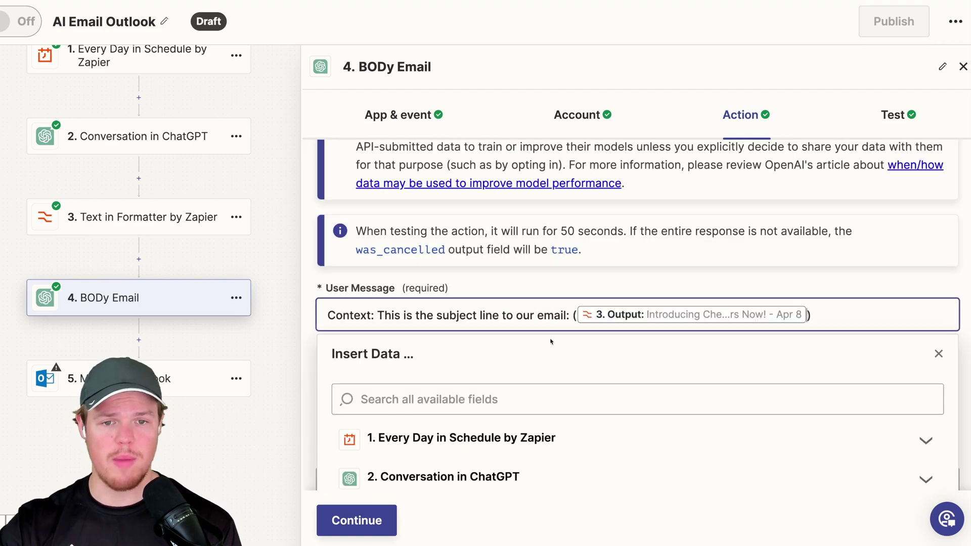
- Add the line Generate an email body that say we will have 10% coupon called "CHEWY10" to the User Message
{"action": "key", "text": "Return"}
{"action": "key", "text": "Return"}
{"action": "type", "text": "Generate a"}
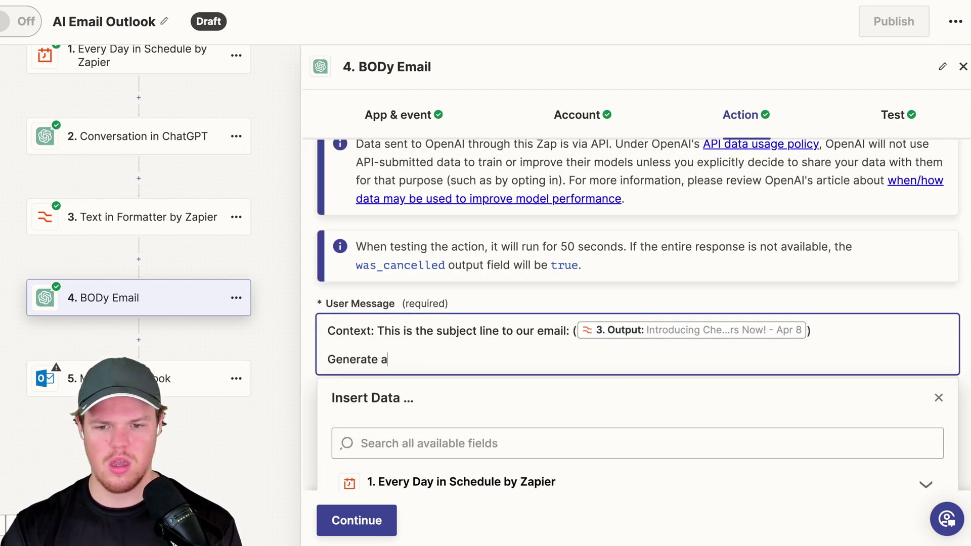
{"action": "type", "text": "n email body that say "}
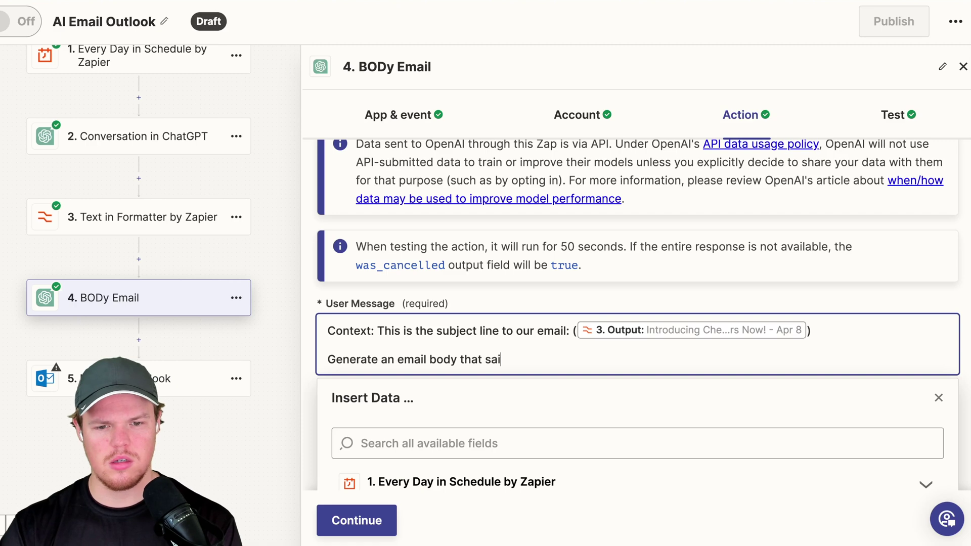
{"action": "type", "text": "we will have "}
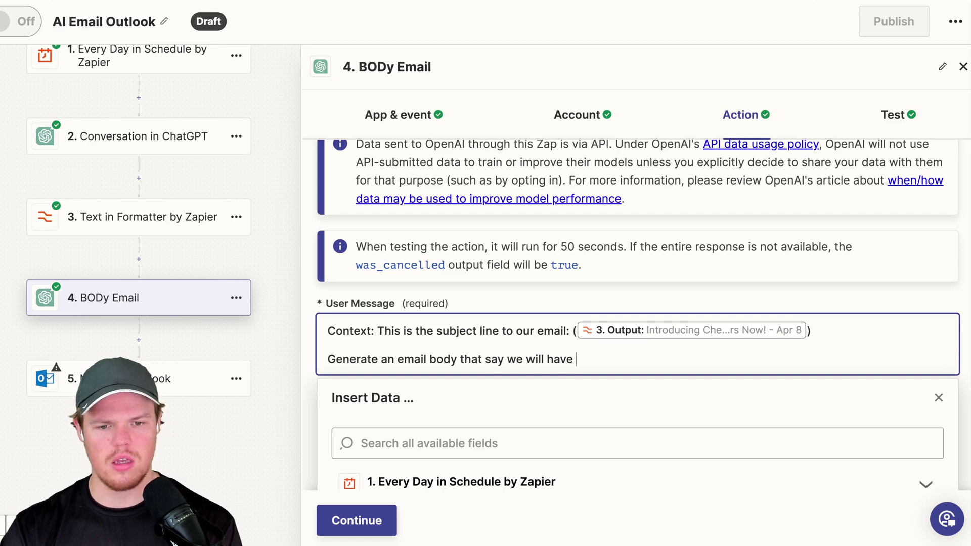
{"action": "type", "text": "10% coupo"}
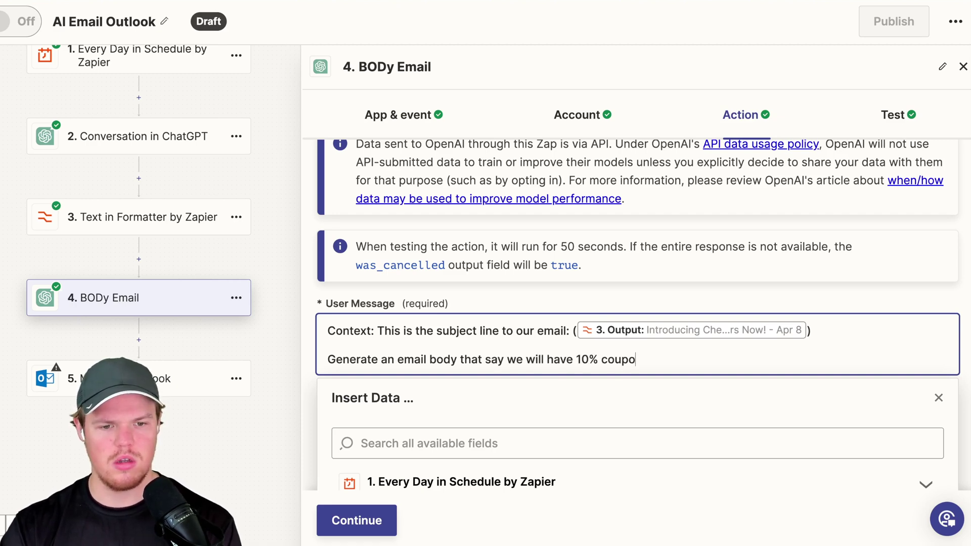
{"action": "type", "text": "n called \"CHEWY10"}
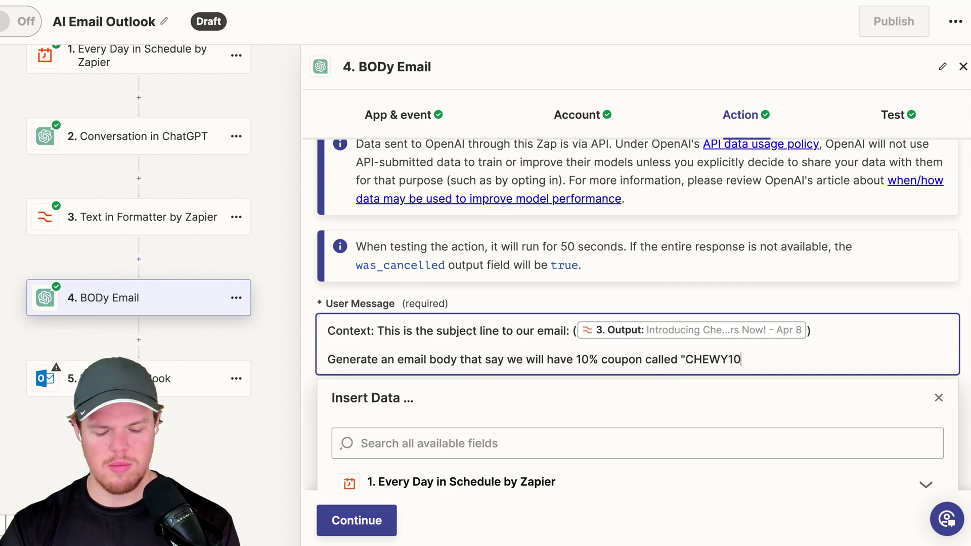
{"action": "type", "text": "\""}
- Add the line "Format: Max of 4 sentences" at the end of the User Message
{"action": "key", "text": "Return"}
{"action": "type", "text": "Format: Max of"}
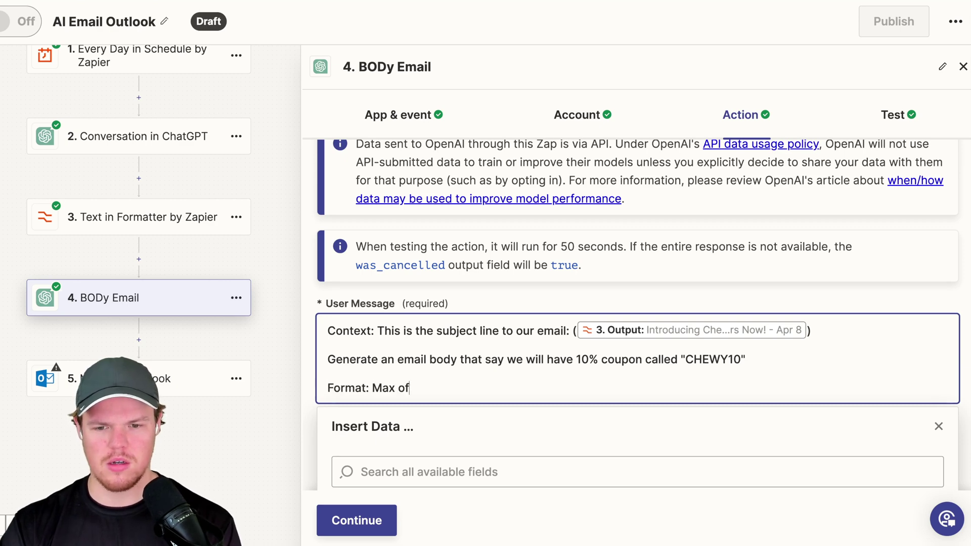
{"action": "type", "text": " 4 sentences"}
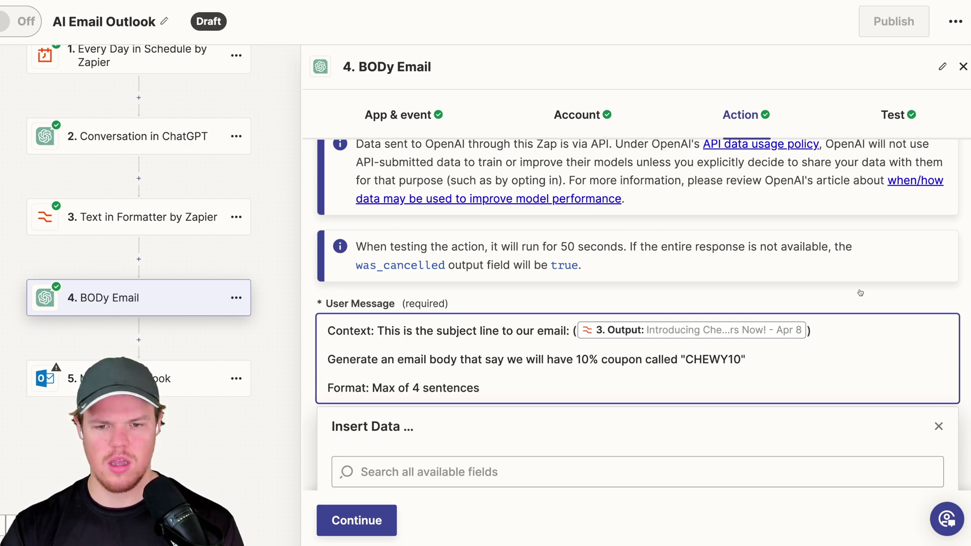
{"action": "left_click", "coordinate": [865, 286]}
- Extend the User Message's Format line with ", include apples and bananas"
{"action": "left_click", "coordinate": [577, 366]}
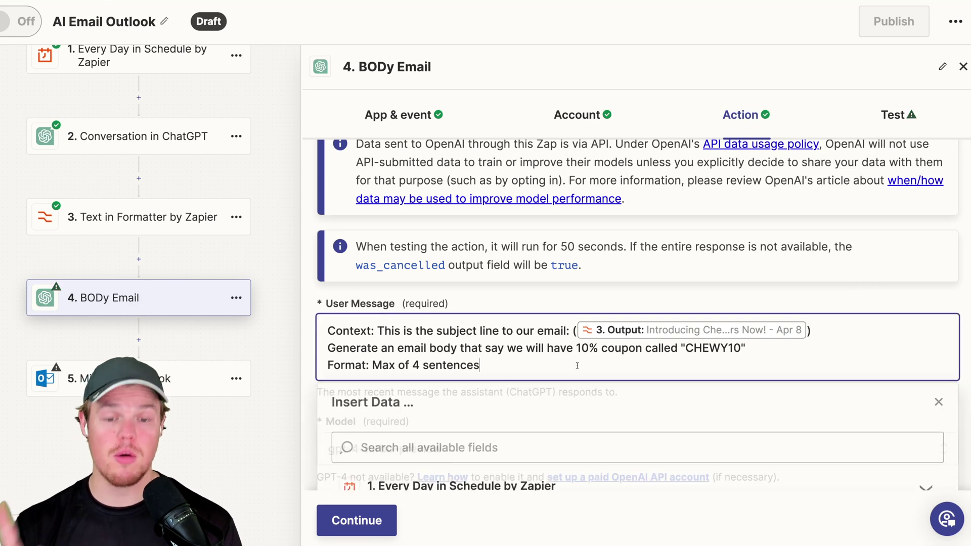
{"action": "type", "text": ", "}
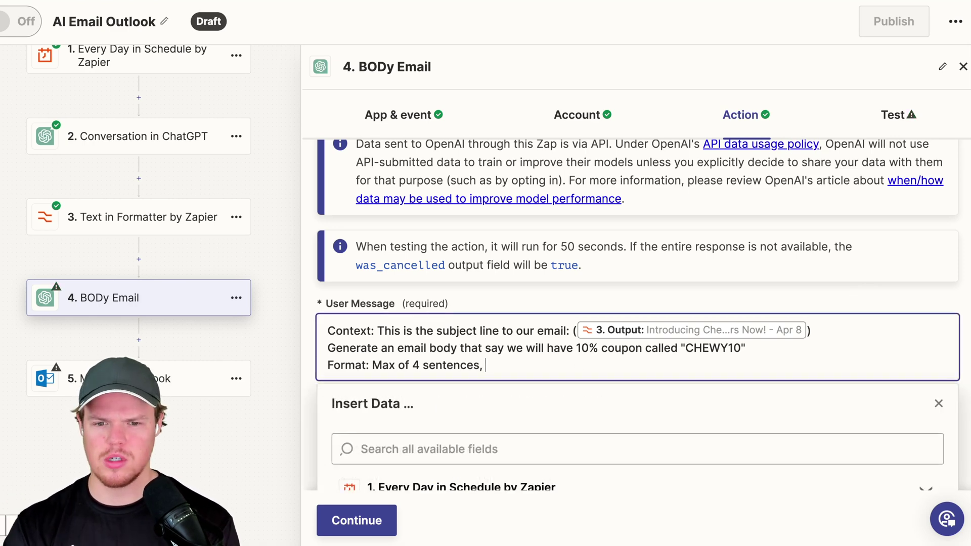
{"action": "type", "text": "include "}
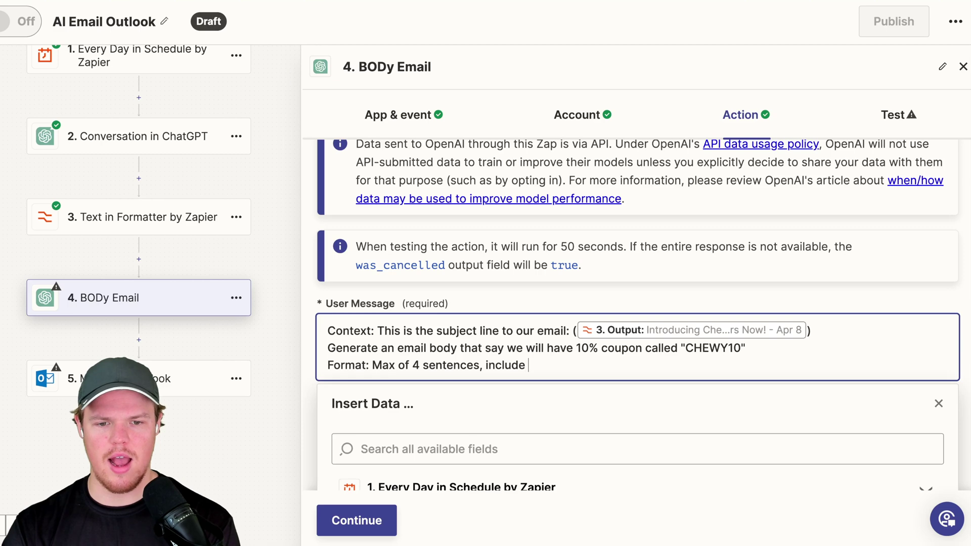
{"action": "type", "text": "apples and bana"}
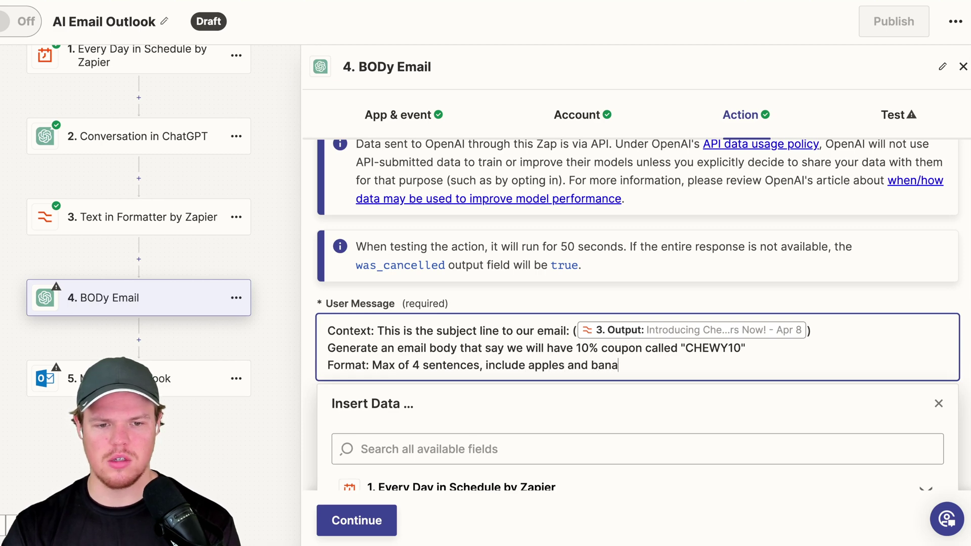
{"action": "type", "text": "nas"}
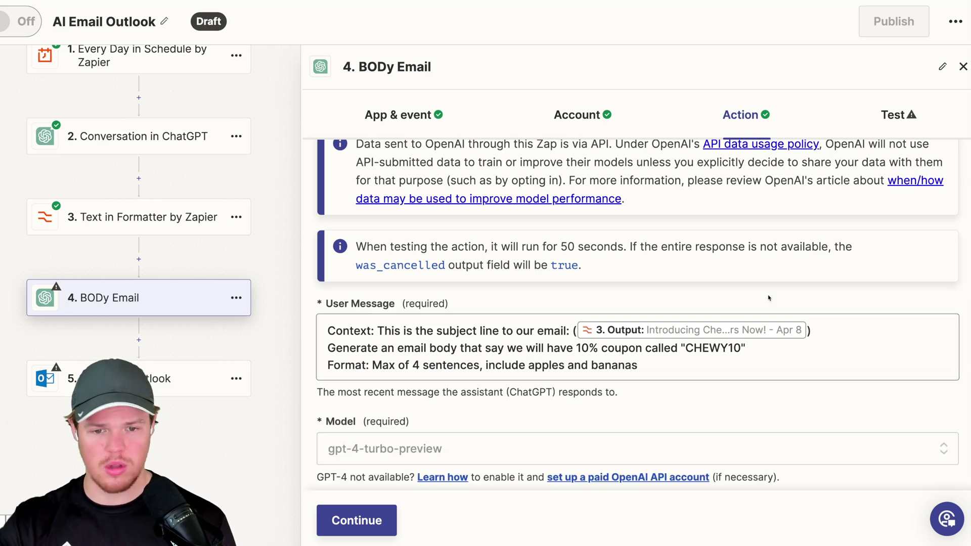
{"action": "left_click", "coordinate": [770, 293]}
- Set the BODy Email step's Memory Key to r23r234 and continue to its test
{"action": "scroll", "coordinate": [770, 292], "scroll_direction": "down", "scroll_amount": 3}
{"action": "left_click", "coordinate": [486, 381]}
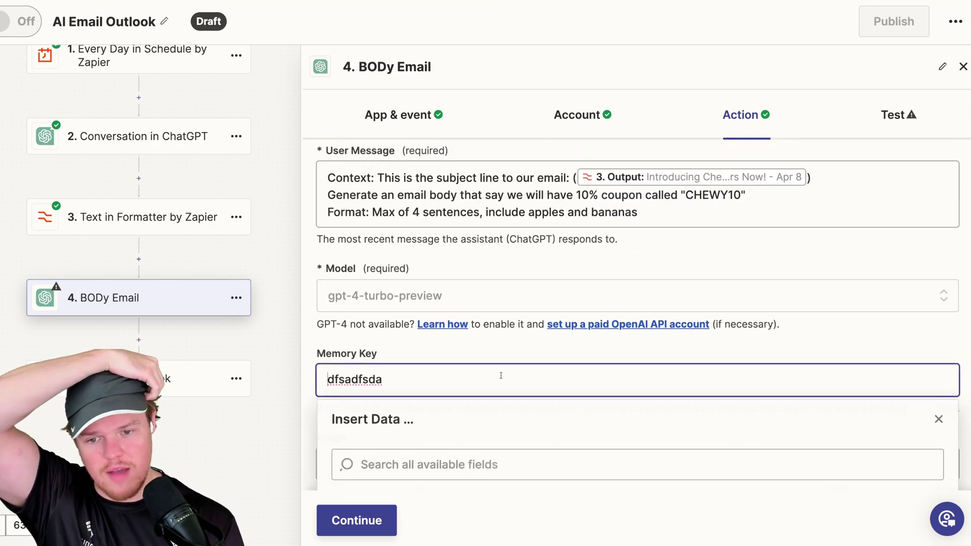
{"action": "type", "text": "dfsadfsda"}
{"action": "key", "text": "ctrl+a"}
{"action": "type", "text": "r23r234"}
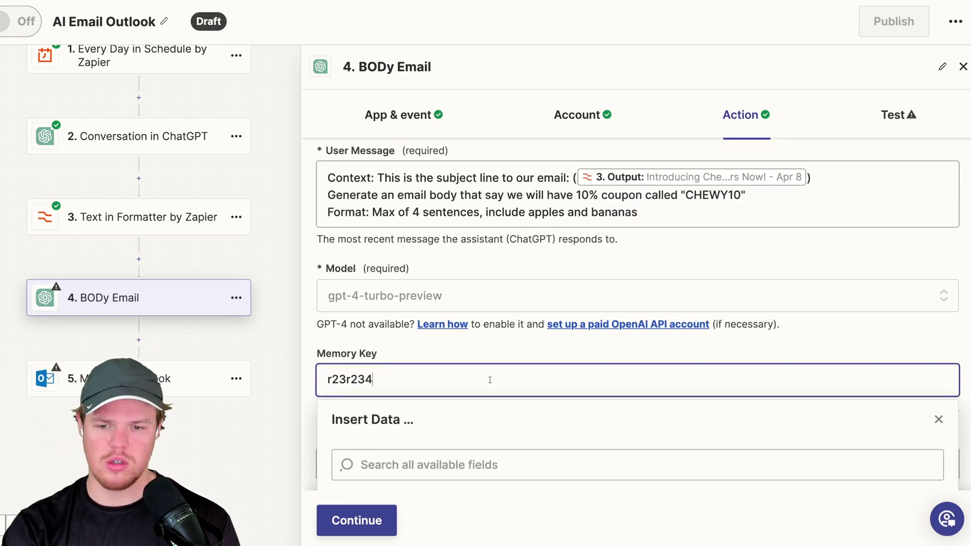
{"action": "scroll", "coordinate": [551, 349], "scroll_direction": "down", "scroll_amount": 10}
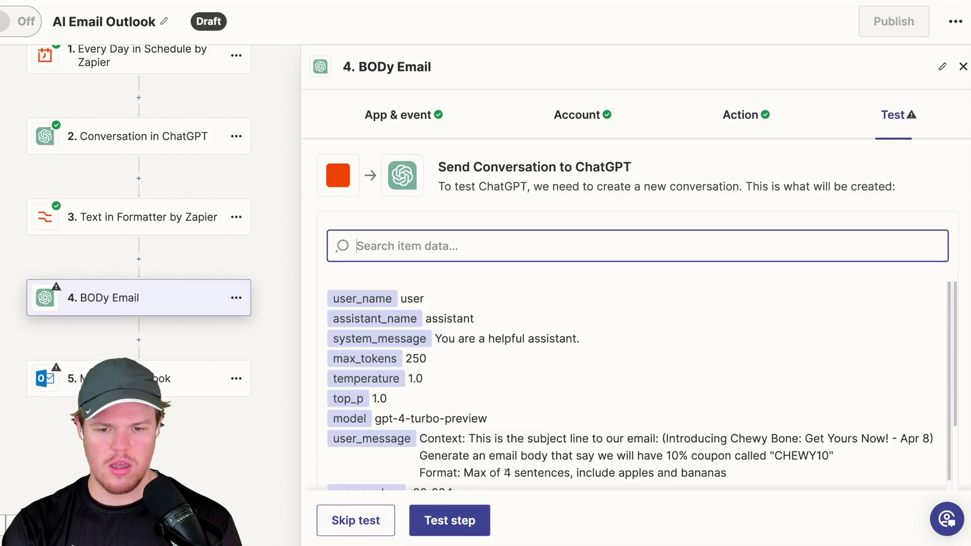
- Test the BODy Email step and examine the subject line and body text in ChatGPT's reply
{"action": "left_click", "coordinate": [450, 520]}
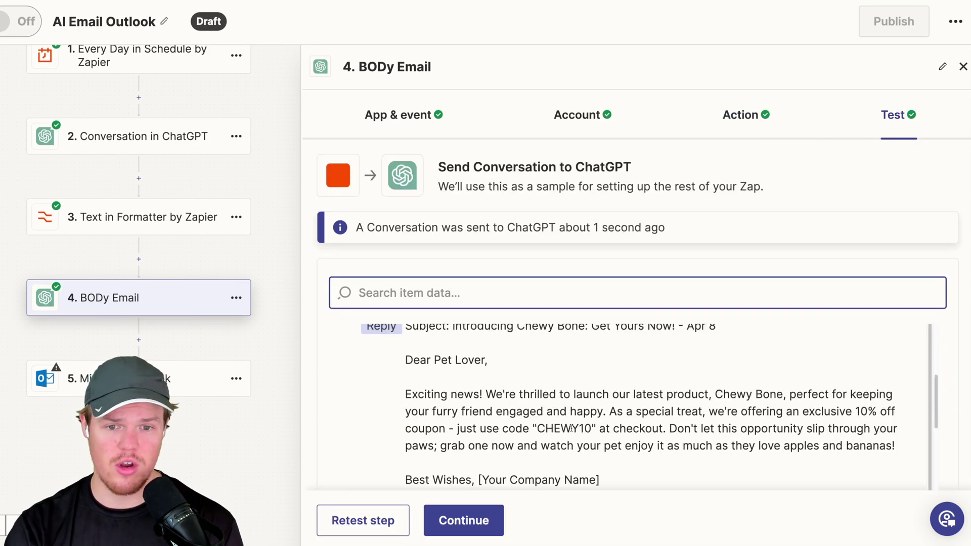
{"action": "scroll", "coordinate": [572, 429], "scroll_direction": "up", "scroll_amount": 1}
{"action": "scroll", "coordinate": [571, 429], "scroll_direction": "down", "scroll_amount": 1}
{"action": "scroll", "coordinate": [572, 429], "scroll_direction": "up", "scroll_amount": 1}
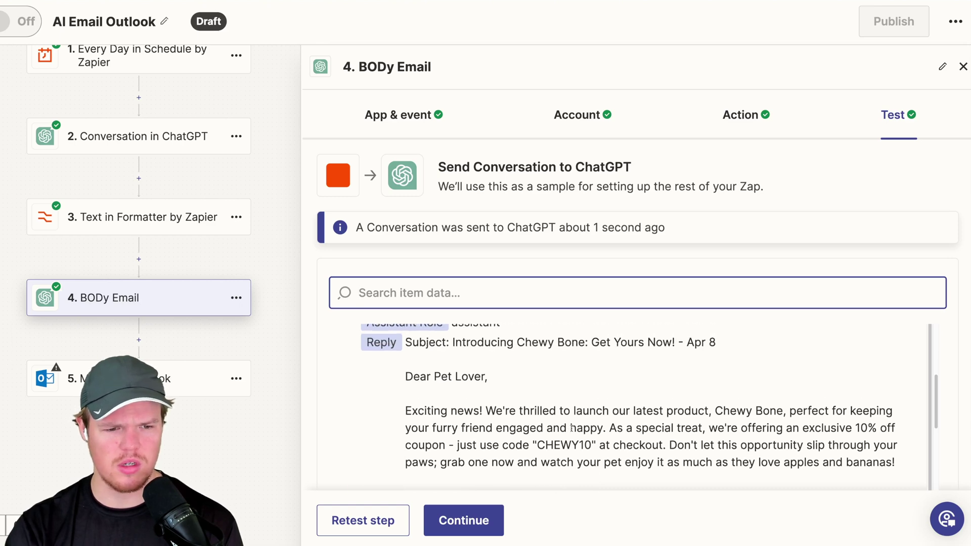
{"action": "left_click_drag", "start_coordinate": [435, 342], "coordinate": [630, 343]}
{"action": "scroll", "coordinate": [651, 361], "scroll_direction": "down", "scroll_amount": 2}
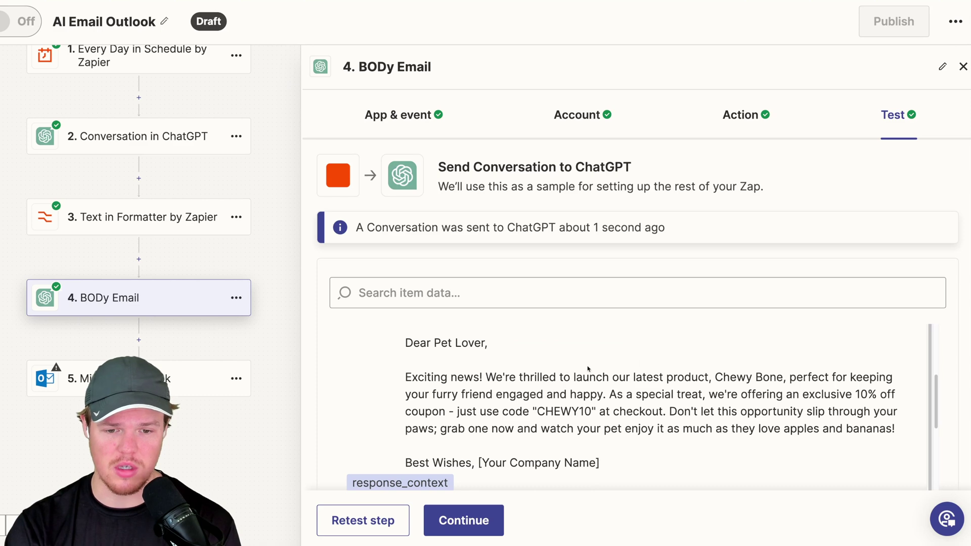
{"action": "left_click_drag", "start_coordinate": [563, 377], "coordinate": [879, 433]}
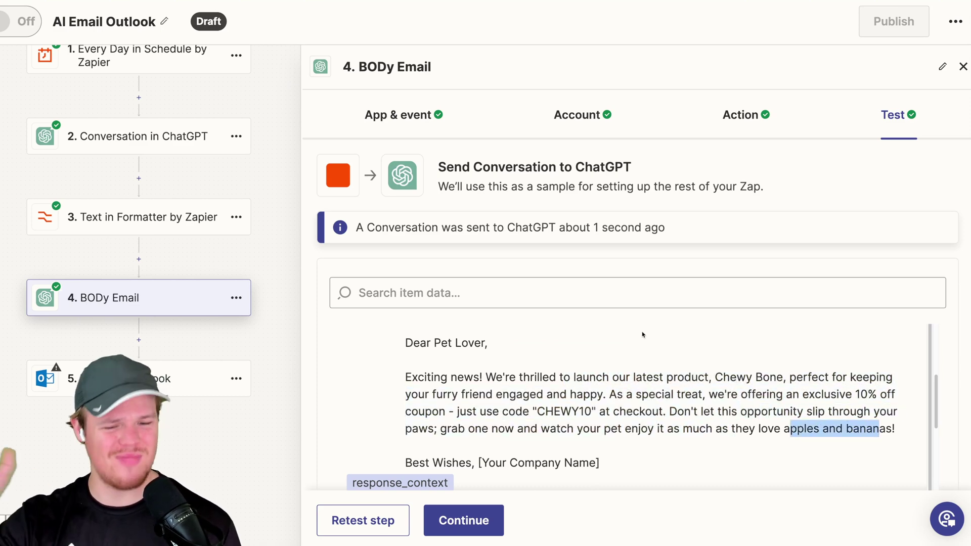
- Change the BODy Email step's Memory Key to r23r2341
{"action": "left_click", "coordinate": [768, 111]}
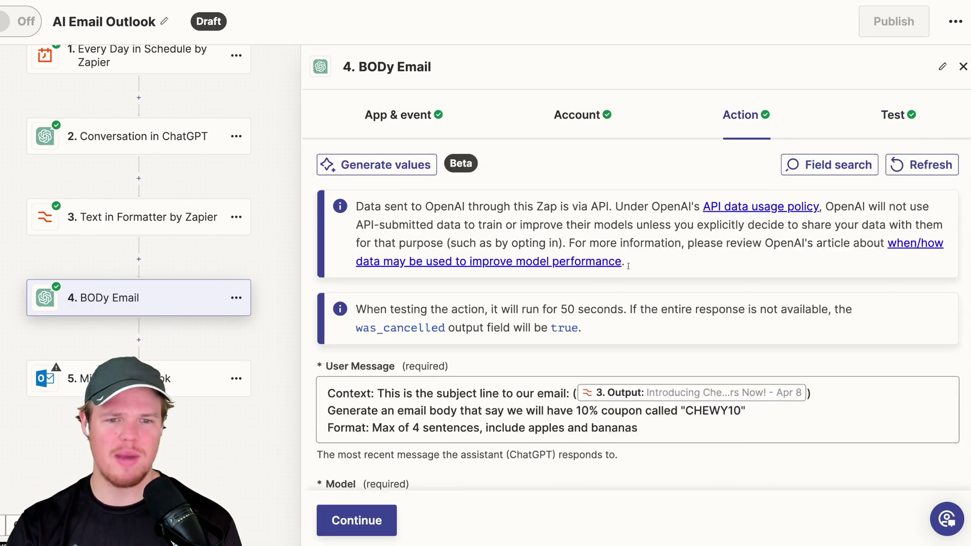
{"action": "scroll", "coordinate": [506, 354], "scroll_direction": "down", "scroll_amount": 3}
{"action": "left_click", "coordinate": [414, 434]}
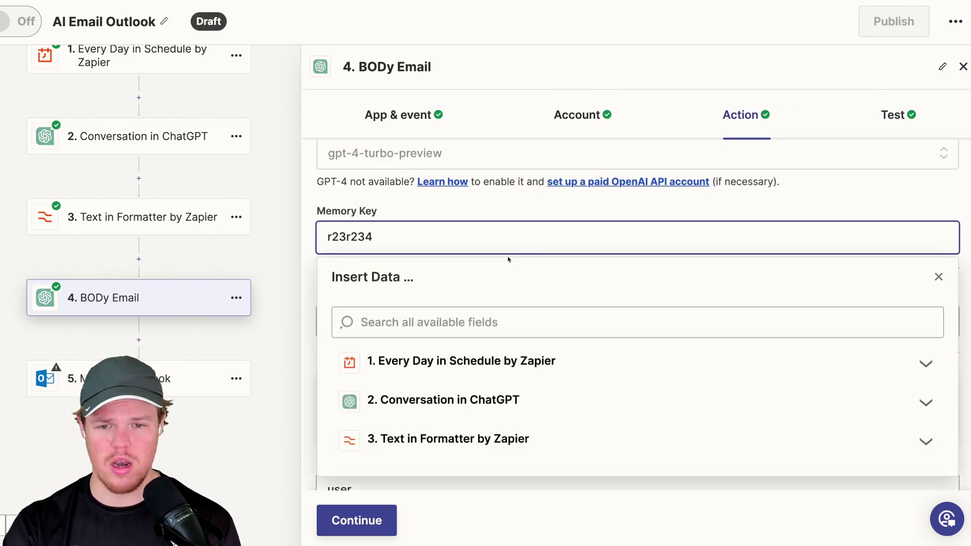
{"action": "left_click", "coordinate": [616, 210]}
{"action": "scroll", "coordinate": [617, 283], "scroll_direction": "up", "scroll_amount": 1}
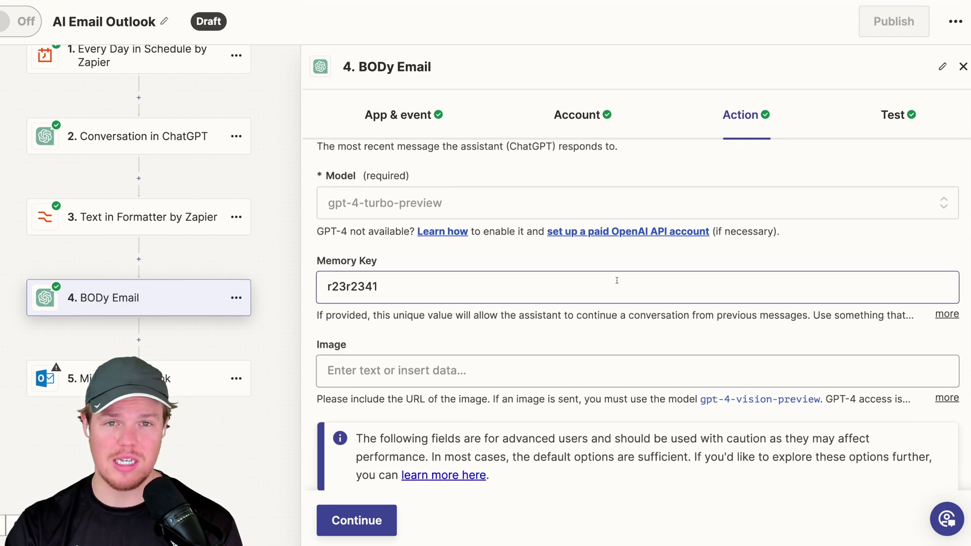
- Replace the apples and bananas instruction in the User Message's Format line with "just output the body of the email no text before or after."
{"action": "scroll", "coordinate": [617, 280], "scroll_direction": "up", "scroll_amount": 3}
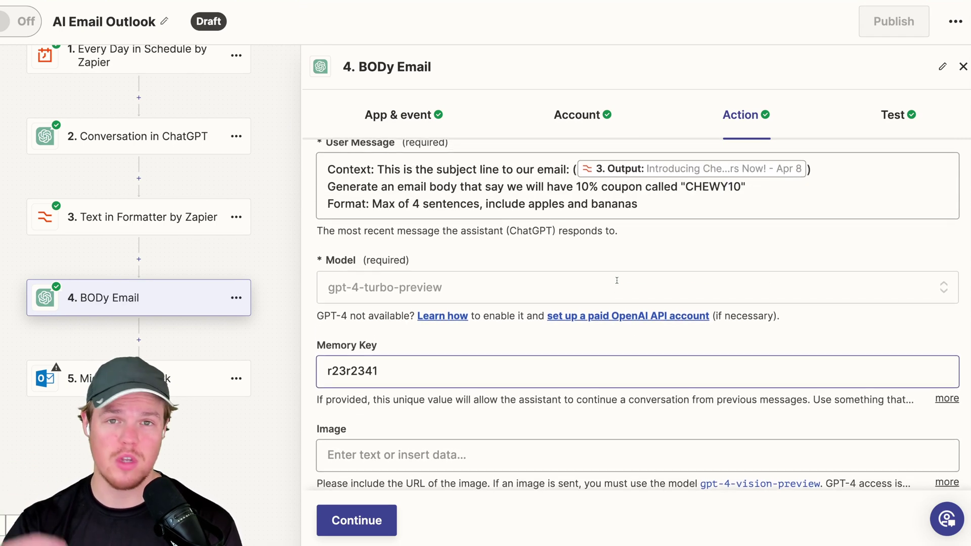
{"action": "left_click_drag", "start_coordinate": [645, 253], "coordinate": [485, 245]}
{"action": "key", "text": "BackSpace"}
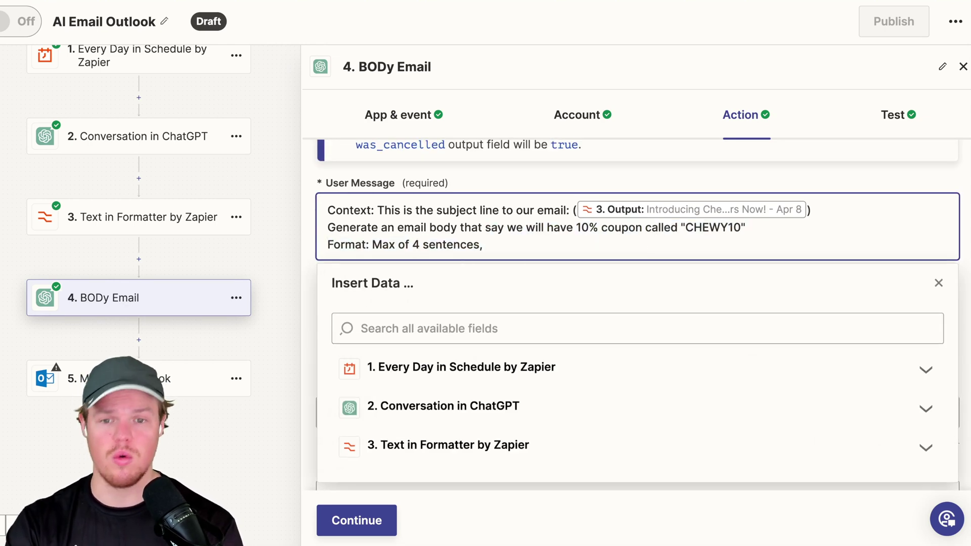
{"action": "type", "text": "do n"}
{"action": "key", "text": "BackSpace"}
{"action": "key", "text": "BackSpace"}
{"action": "key", "text": "BackSpace"}
{"action": "key", "text": "BackSpace"}
{"action": "type", "text": "just output"}
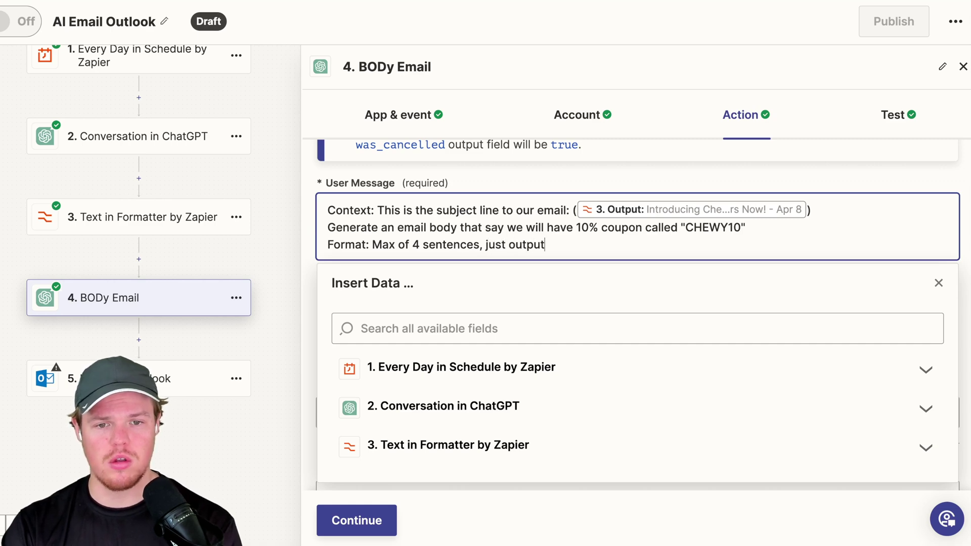
{"action": "type", "text": " the body of the "}
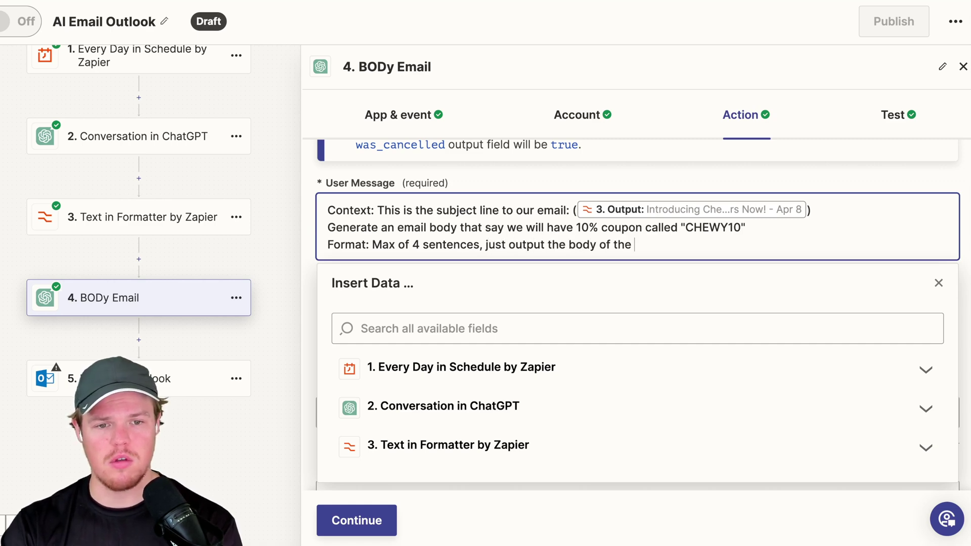
{"action": "type", "text": "email no text be"}
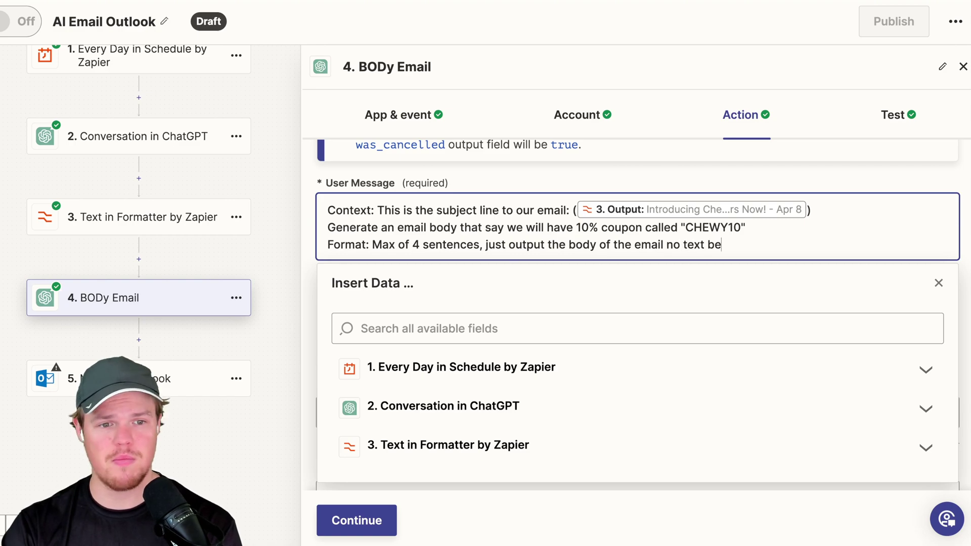
{"action": "type", "text": "fore or after."}
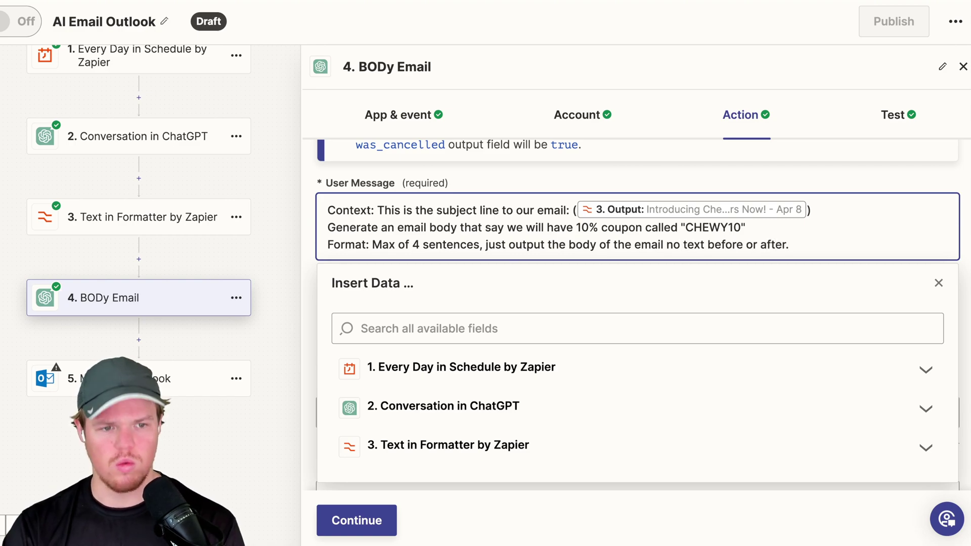
- Retest the BODy Email step with the revised prompt and examine ChatGPT's reply
{"action": "scroll", "coordinate": [637, 329], "scroll_direction": "down", "scroll_amount": 10}
{"action": "left_click", "coordinate": [357, 520]}
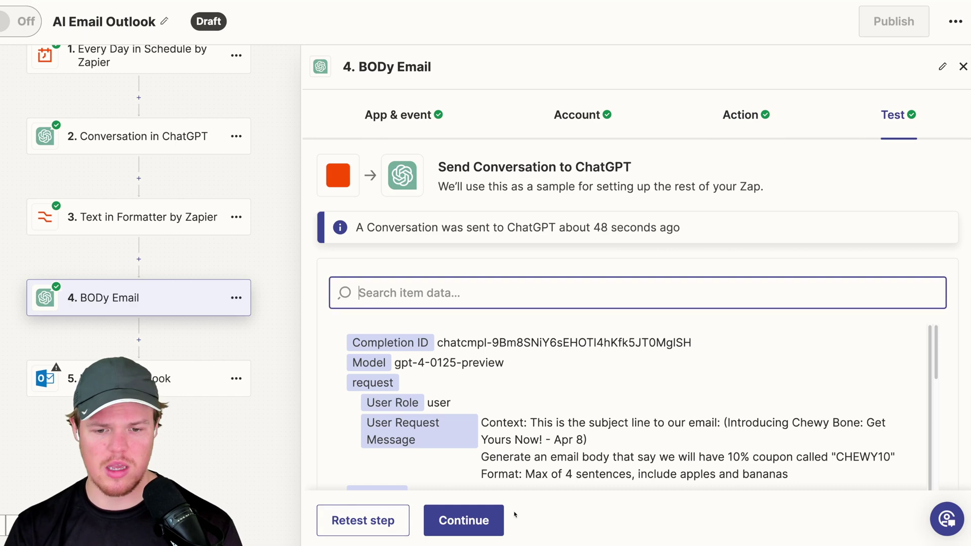
{"action": "left_click", "coordinate": [392, 524]}
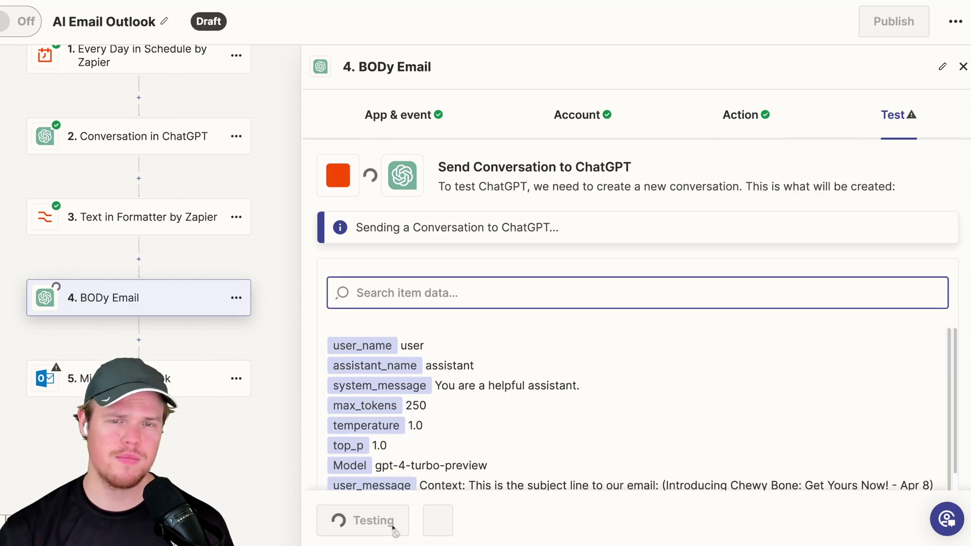
{"action": "scroll", "coordinate": [496, 357], "scroll_direction": "down", "scroll_amount": 5}
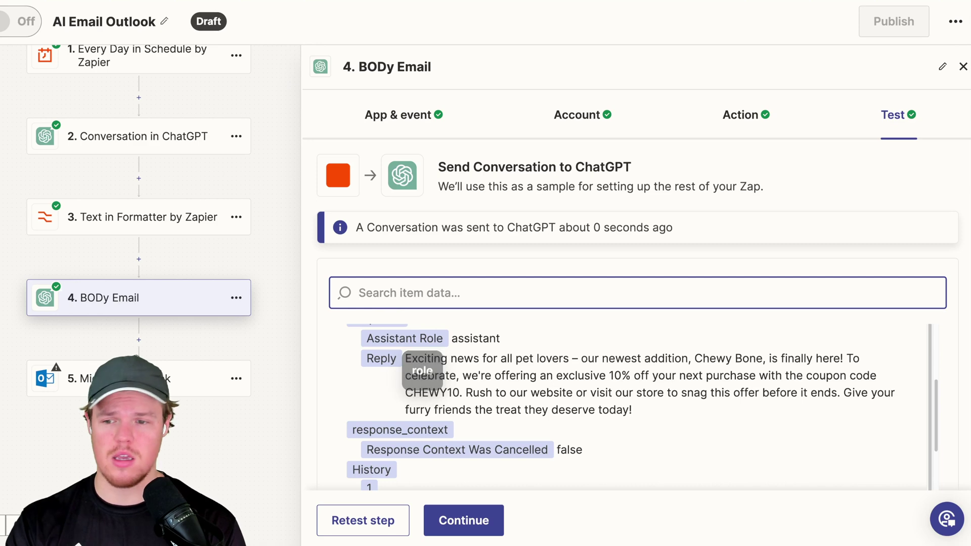
- Set the Microsoft Outlook step's event to Create Draft Email, check its account and open its action settings
{"action": "left_click", "coordinate": [222, 380]}
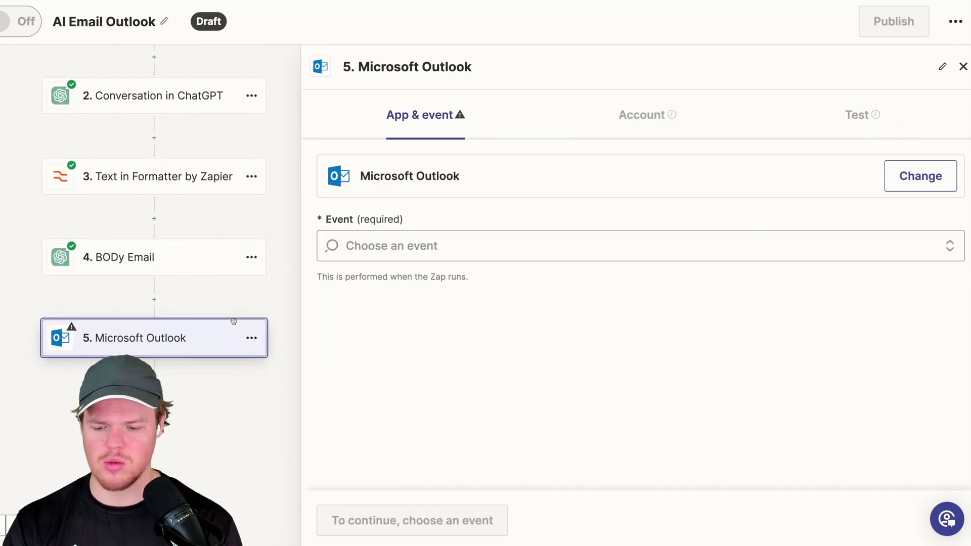
{"action": "left_click", "coordinate": [460, 245]}
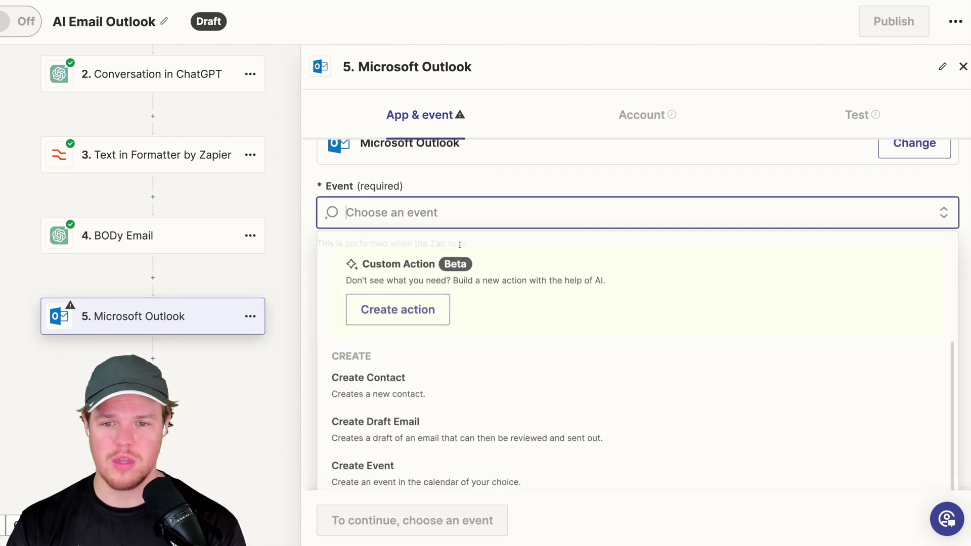
{"action": "left_click", "coordinate": [460, 382]}
{"action": "left_click", "coordinate": [581, 128]}
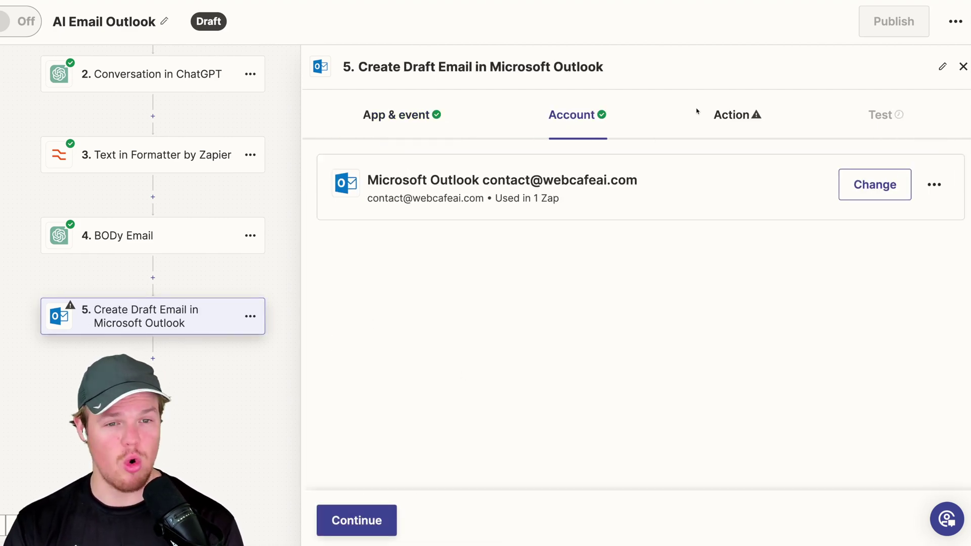
{"action": "left_click", "coordinate": [728, 115]}
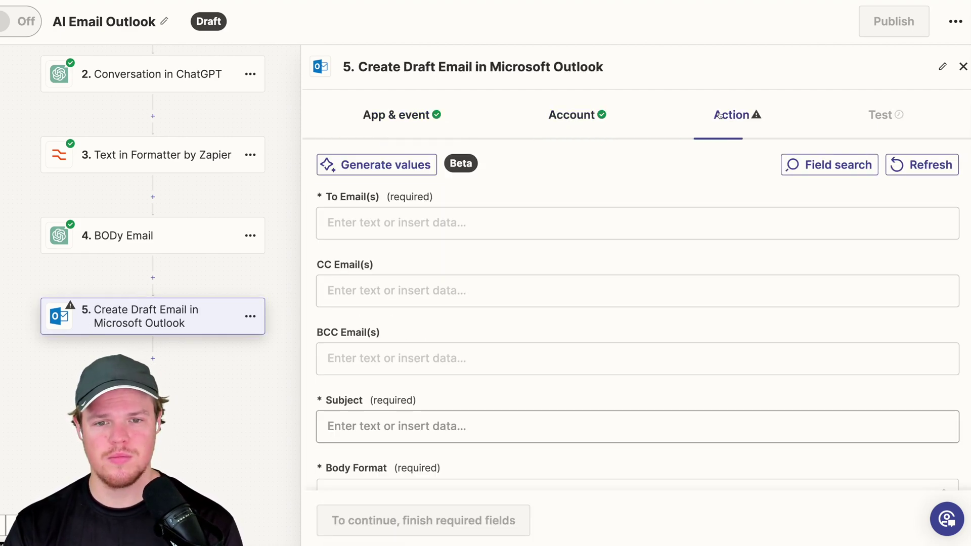
- Fill in the recipient's email address for the draft email
{"action": "left_click", "coordinate": [499, 216]}
{"action": "key", "text": "Escape"}
{"action": "key", "text": "ctrl+v"}
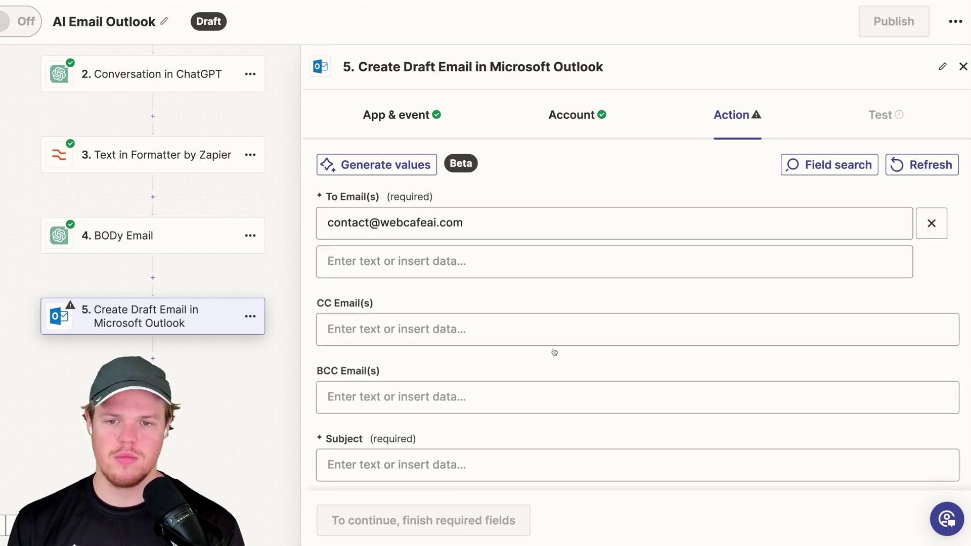
- Insert the Output of step 3, Text in Formatter by Zapier, as the draft email's Subject
{"action": "scroll", "coordinate": [554, 352], "scroll_direction": "down", "scroll_amount": 4}
{"action": "left_click", "coordinate": [461, 243]}
{"action": "scroll", "coordinate": [476, 405], "scroll_direction": "down", "scroll_amount": 3}
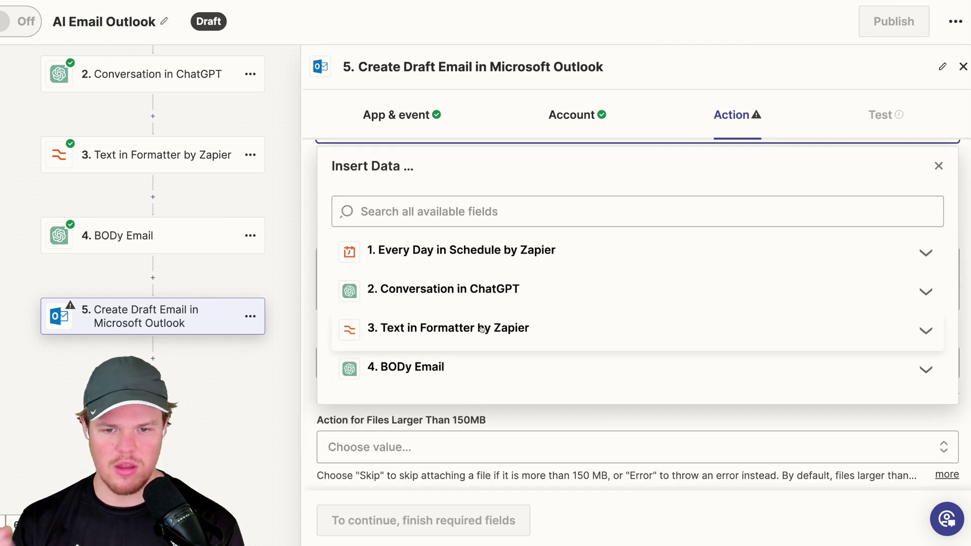
{"action": "left_click", "coordinate": [481, 329]}
{"action": "left_click", "coordinate": [489, 399]}
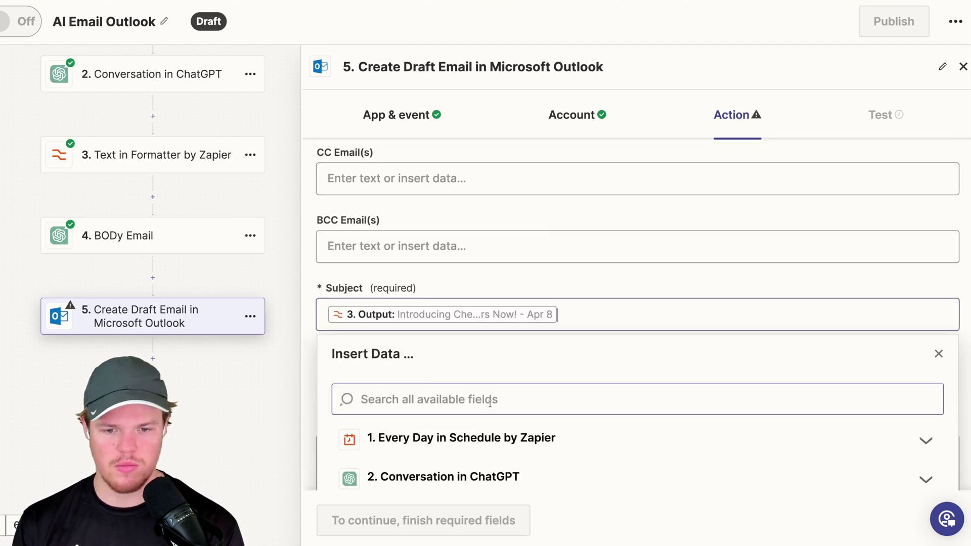
{"action": "left_click", "coordinate": [503, 245]}
{"action": "scroll", "coordinate": [481, 303], "scroll_direction": "down", "scroll_amount": 3}
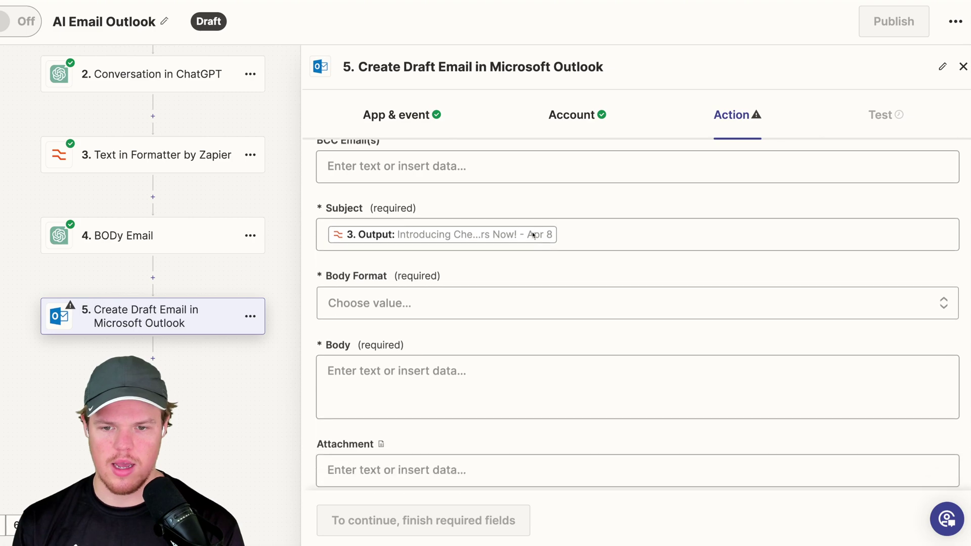
- Insert the Reply from step 4, BODy Email, as the draft email's Body
{"action": "left_click", "coordinate": [453, 344]}
{"action": "scroll", "coordinate": [455, 374], "scroll_direction": "down", "scroll_amount": 3}
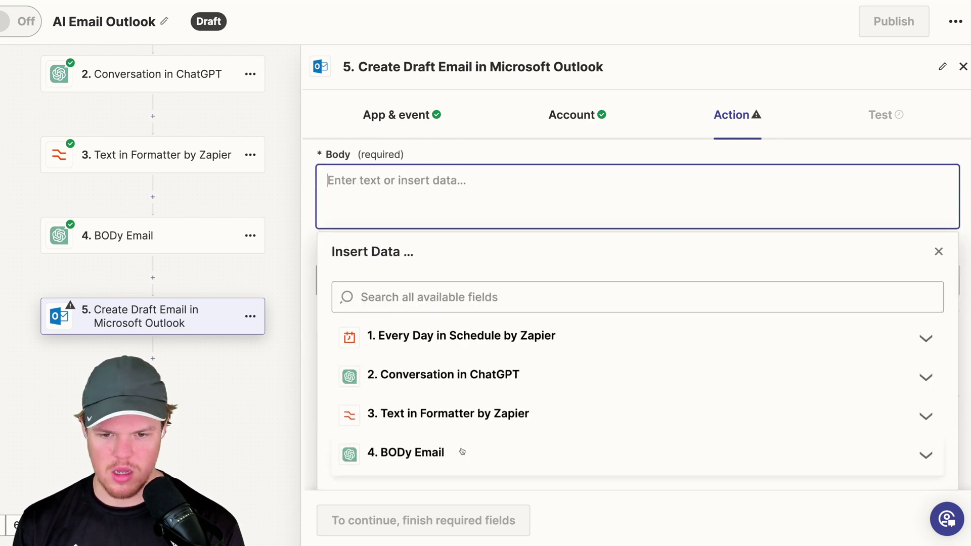
{"action": "scroll", "coordinate": [472, 420], "scroll_direction": "down", "scroll_amount": 5}
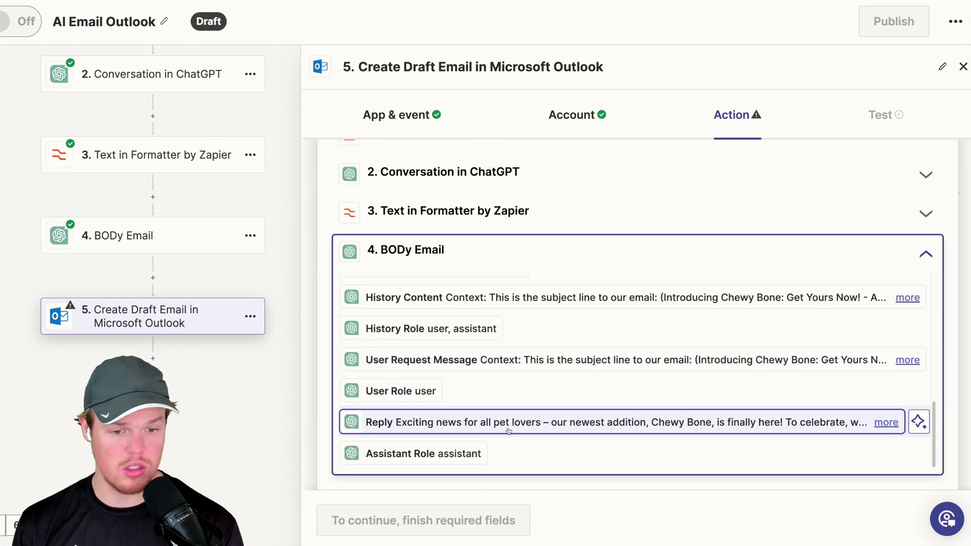
{"action": "left_click", "coordinate": [510, 429]}
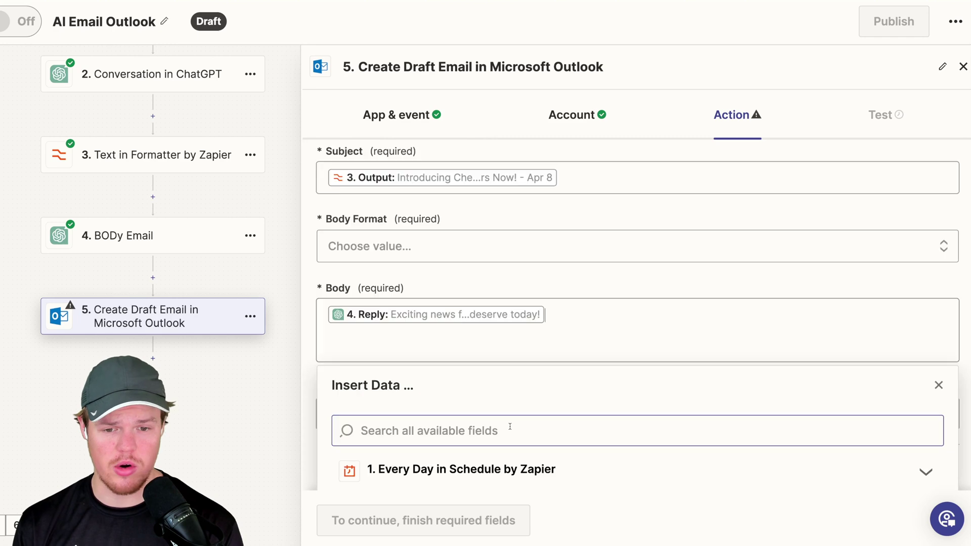
- Set the draft email's Body Format to Text
{"action": "left_click", "coordinate": [515, 257]}
{"action": "left_click", "coordinate": [488, 246]}
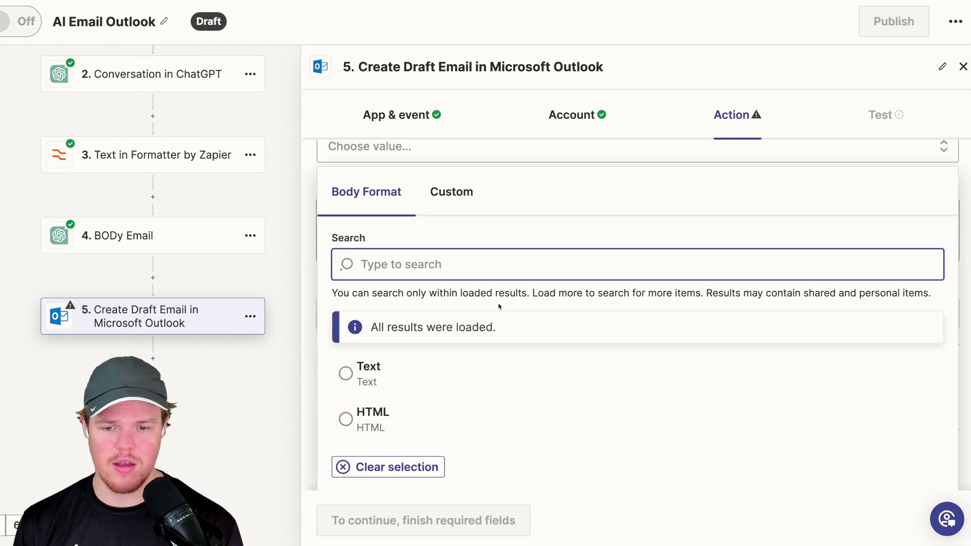
{"action": "left_click", "coordinate": [474, 376]}
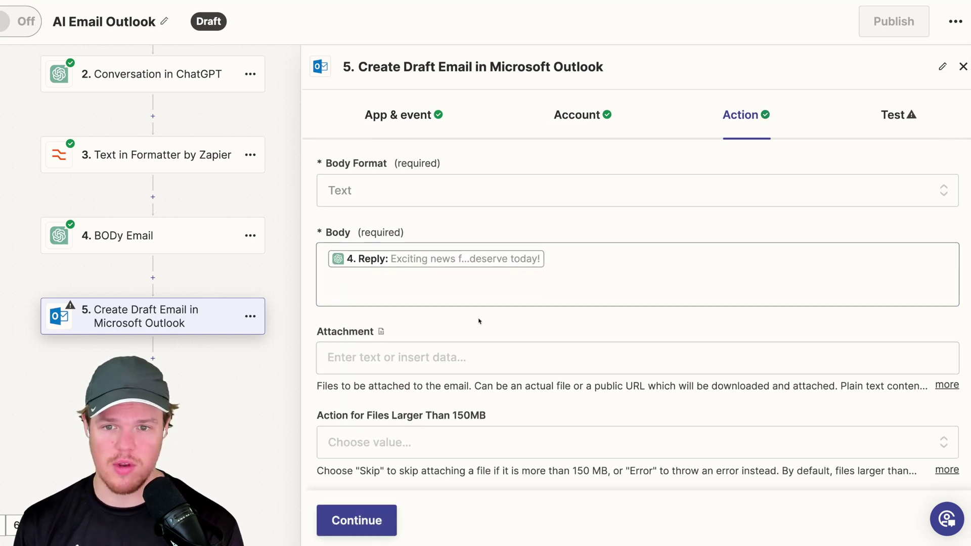
- Review the draft email's fields and continue to test the Microsoft Outlook step
{"action": "scroll", "coordinate": [479, 321], "scroll_direction": "up", "scroll_amount": 1}
{"action": "scroll", "coordinate": [480, 321], "scroll_direction": "down", "scroll_amount": 1}
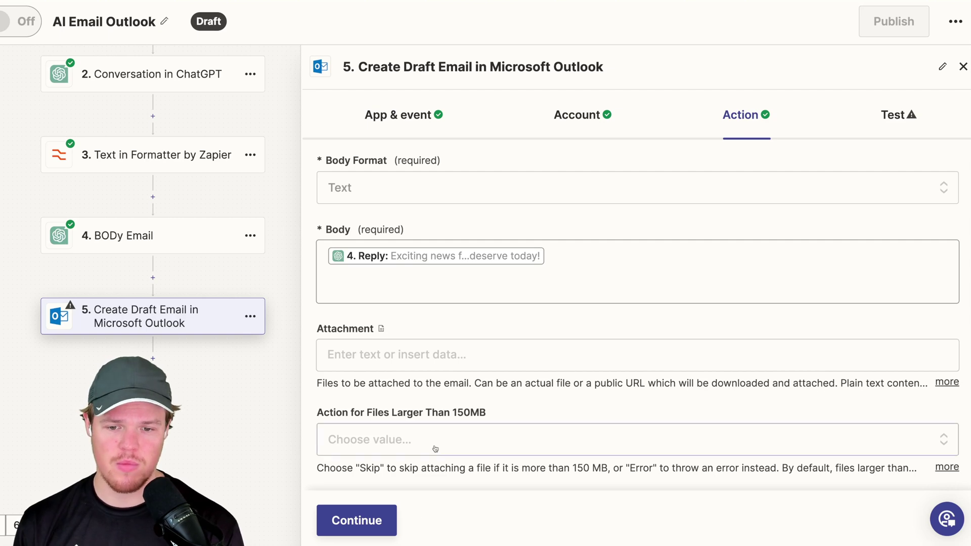
{"action": "left_click", "coordinate": [374, 521]}
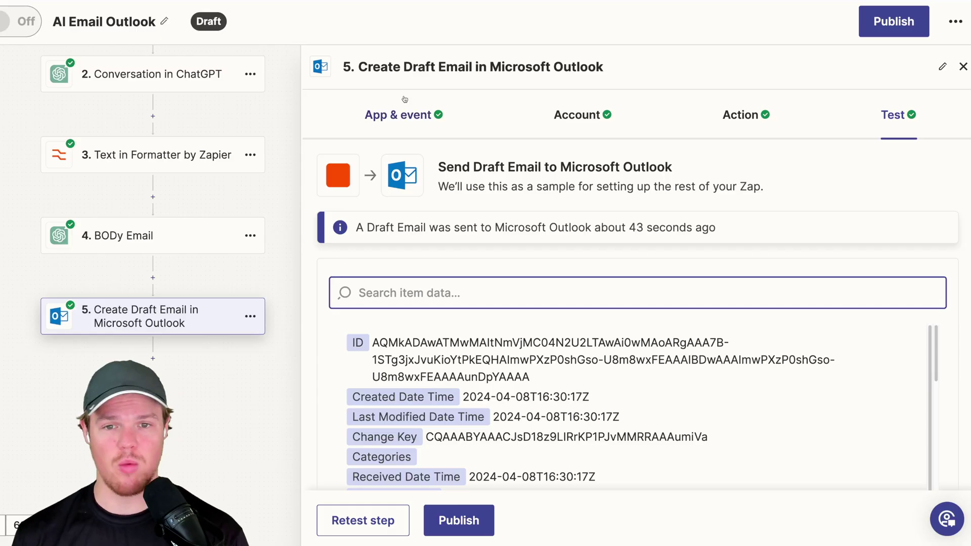
- Add the sign-off "best regards," and "XUZ" on separate lines below the Reply in the draft email's Body
{"action": "left_click", "coordinate": [732, 129]}
{"action": "scroll", "coordinate": [593, 289], "scroll_direction": "down", "scroll_amount": 5}
{"action": "left_click", "coordinate": [577, 271]}
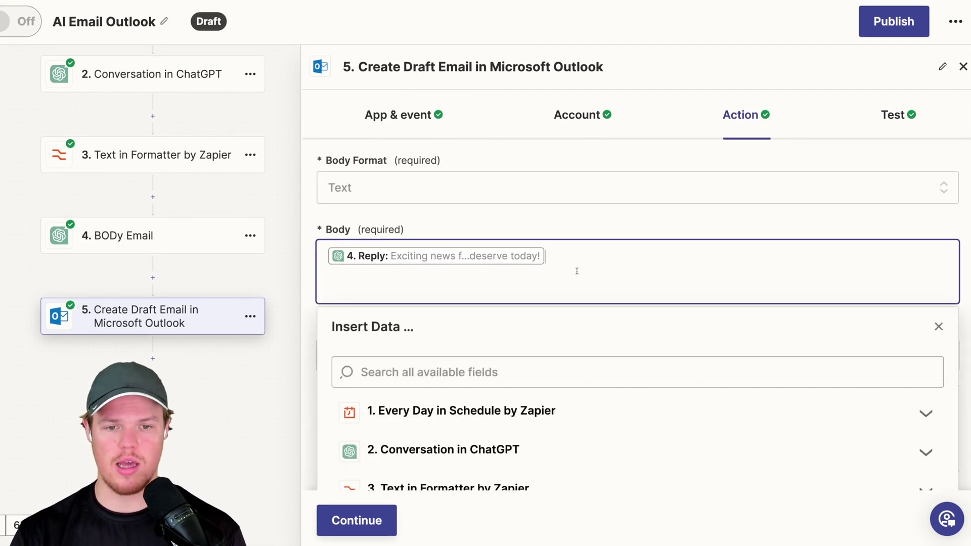
{"action": "key", "text": "Return"}
{"action": "key", "text": "Return"}
{"action": "type", "text": "best regards,"}
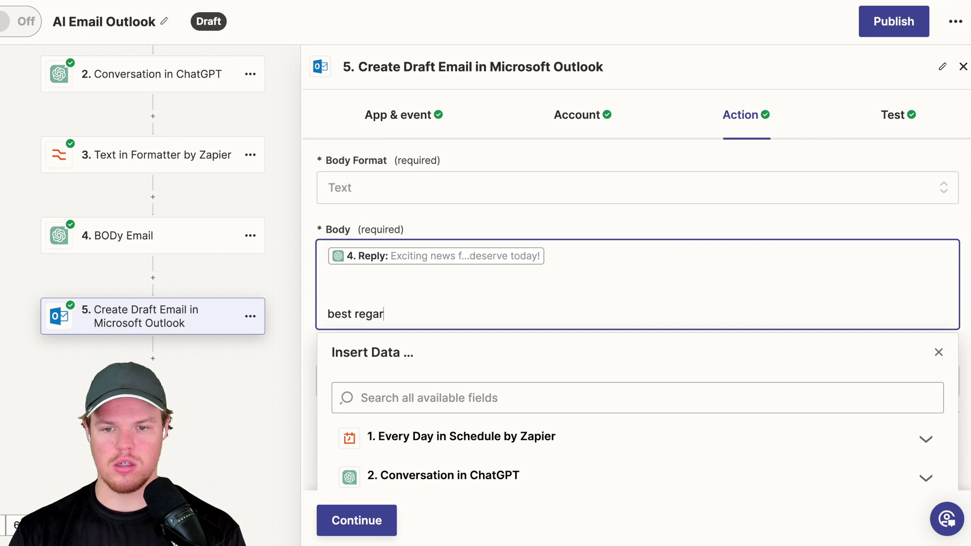
{"action": "key", "text": "Return"}
{"action": "type", "text": "XUZ"}
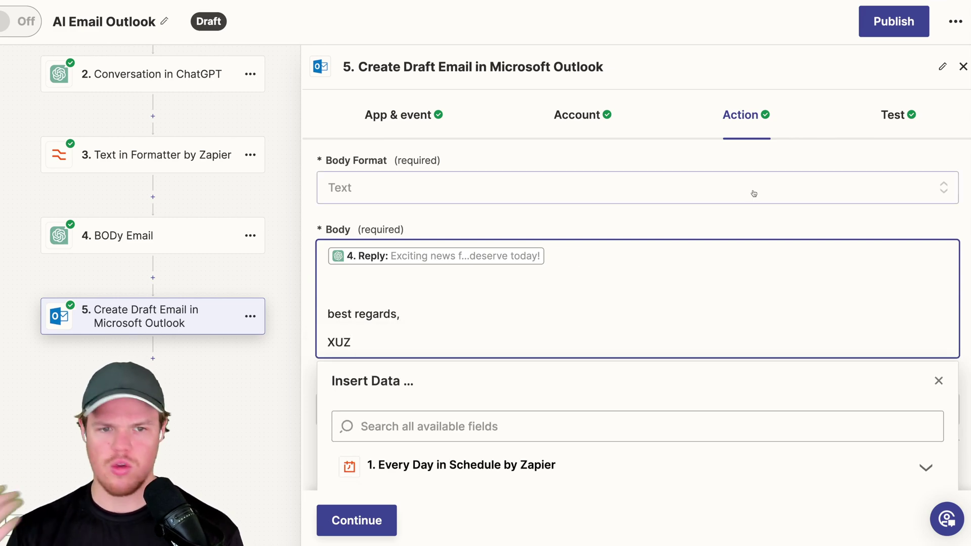
{"action": "left_click", "coordinate": [734, 217]}
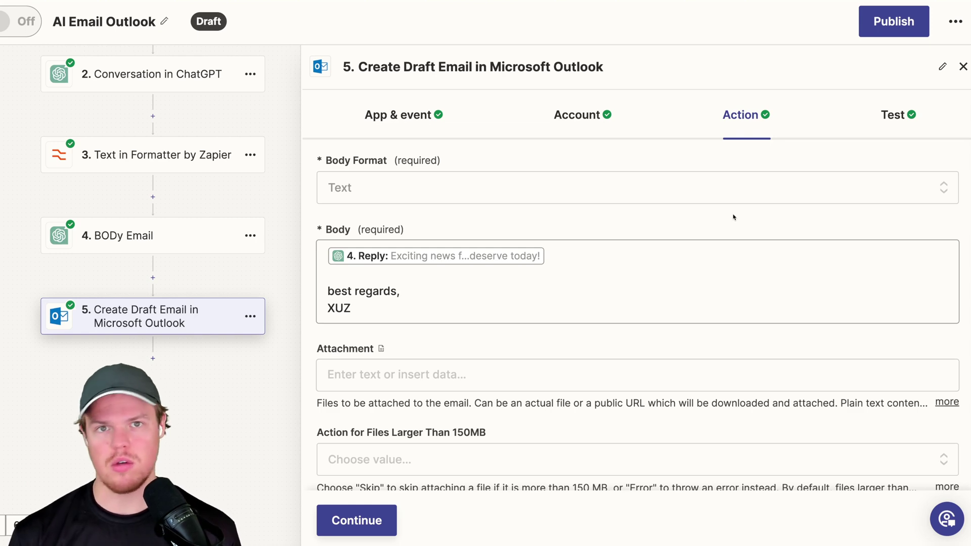